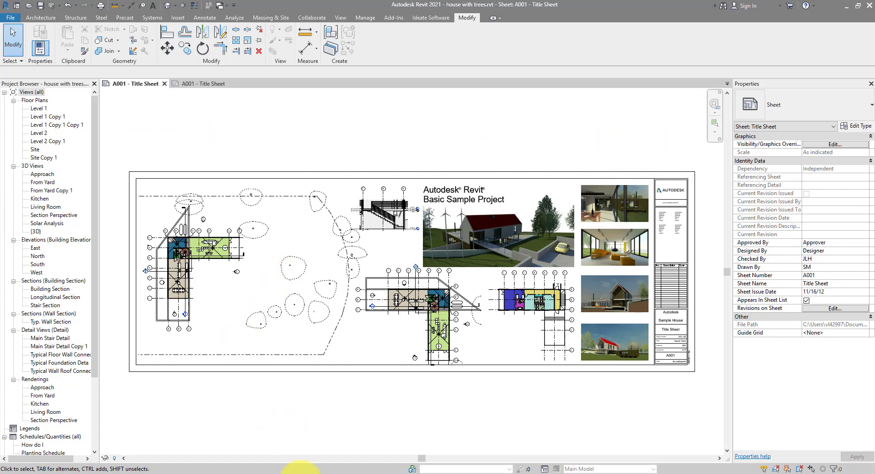
Examine the printed sheet layout in house with trees.pdf in Adobe Acrobat Reader and return to Revit.
{"action": "left_click", "coordinate": [294, 472]}
{"action": "key", "text": "ctrl+2"}
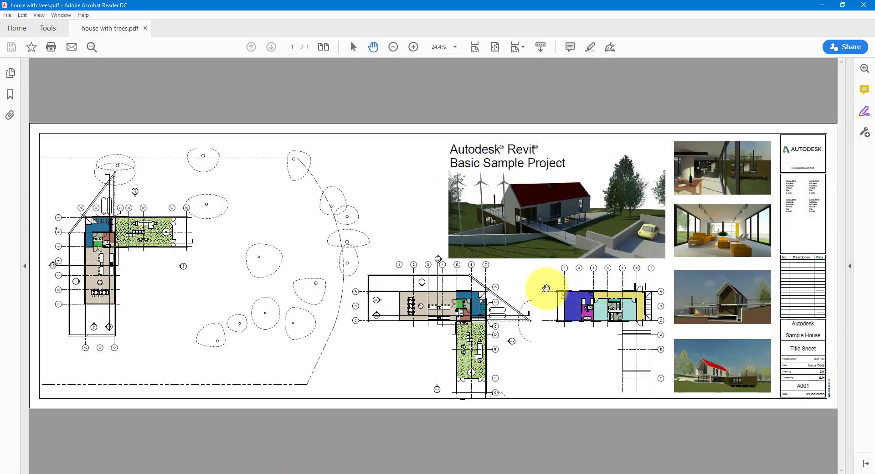
{"action": "left_click", "coordinate": [822, 5]}
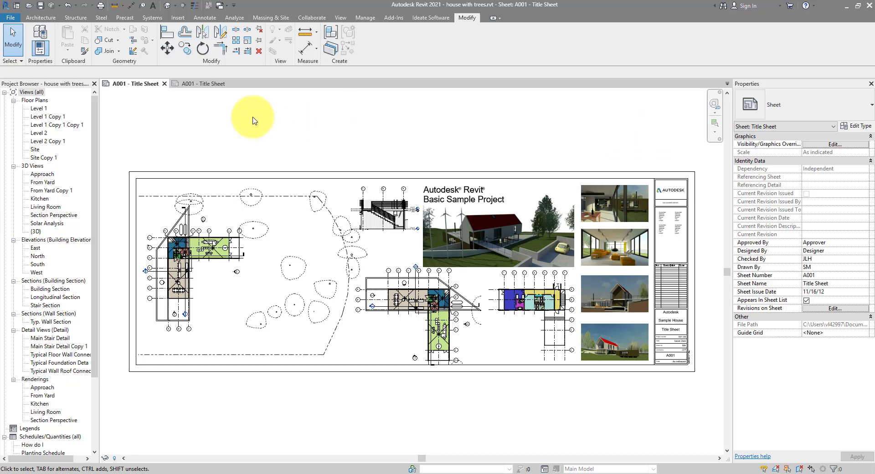
Open the A1 metric title block family from sheet A001 of rac_basic_sample_project for editing.
{"action": "left_click", "coordinate": [206, 84]}
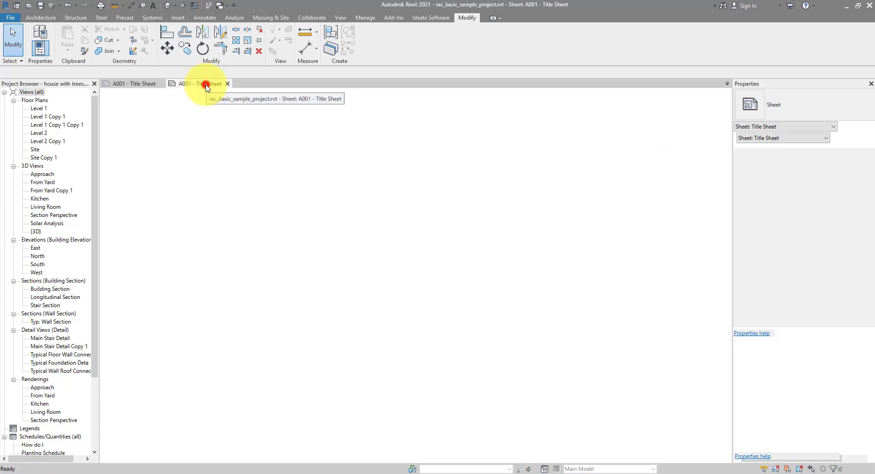
{"action": "scroll", "coordinate": [670, 178], "scroll_direction": "down", "scroll_amount": 3}
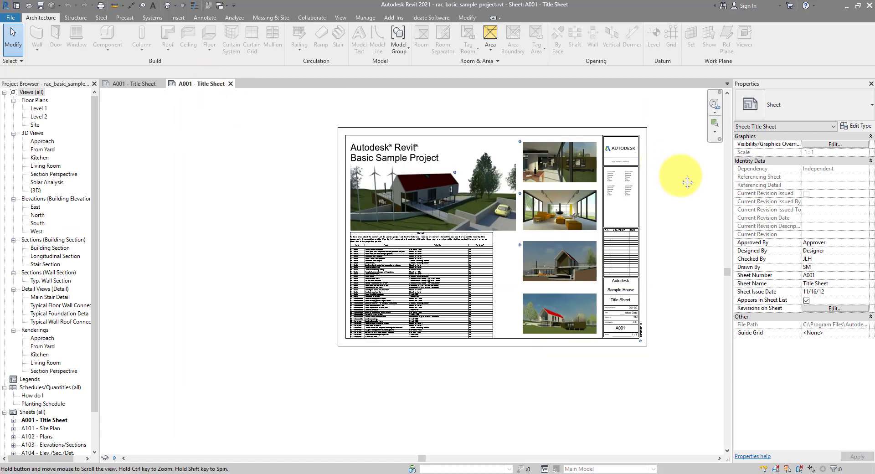
{"action": "left_click", "coordinate": [666, 145]}
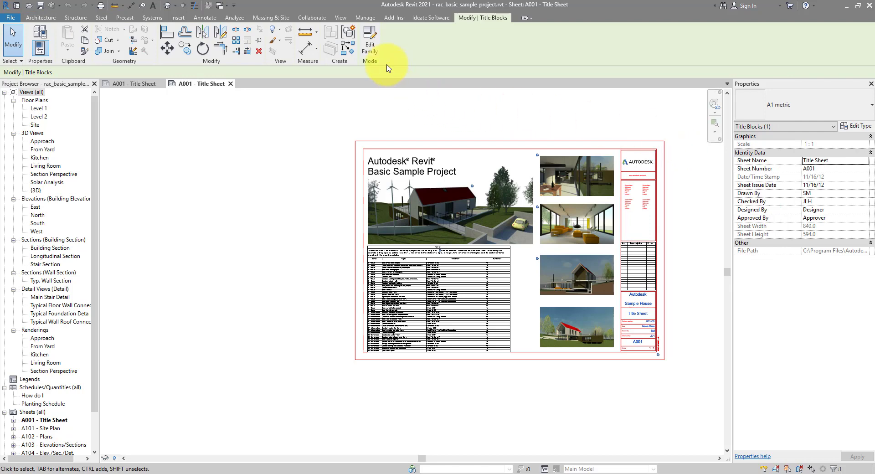
{"action": "left_click", "coordinate": [370, 52]}
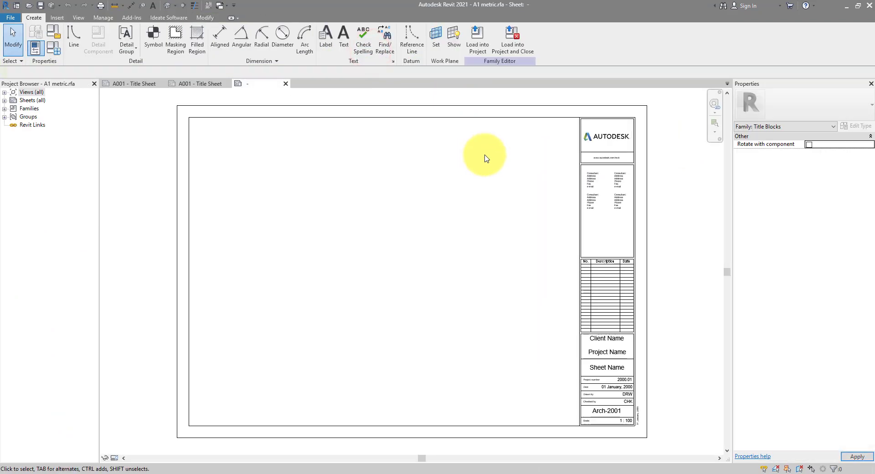
Add an aligned dimension across the title block's overall width, between the outer border's left and right lines.
{"action": "left_click", "coordinate": [131, 5]}
{"action": "left_click", "coordinate": [273, 174]}
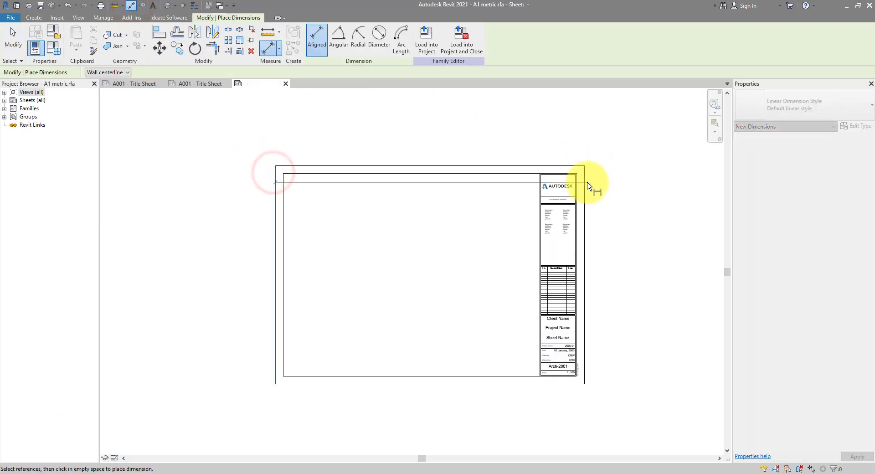
{"action": "left_click", "coordinate": [585, 182]}
{"action": "left_click", "coordinate": [556, 158]}
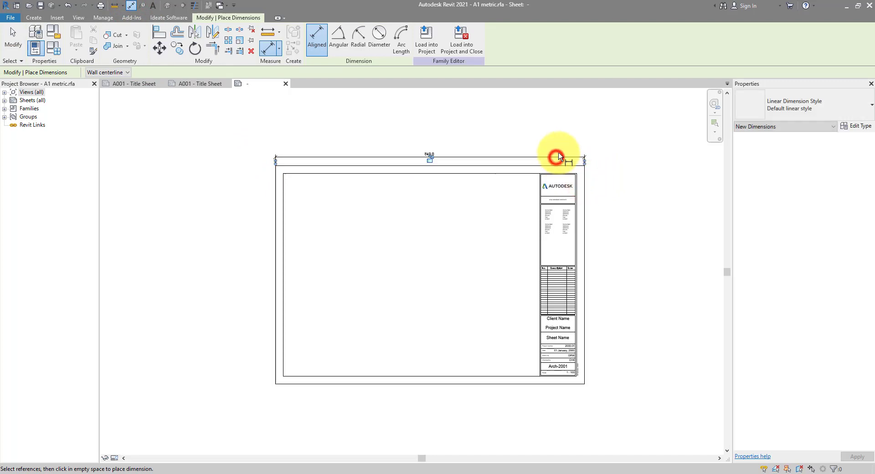
{"action": "scroll", "coordinate": [437, 145], "scroll_direction": "up", "scroll_amount": 4}
{"action": "scroll", "coordinate": [439, 144], "scroll_direction": "down", "scroll_amount": 4}
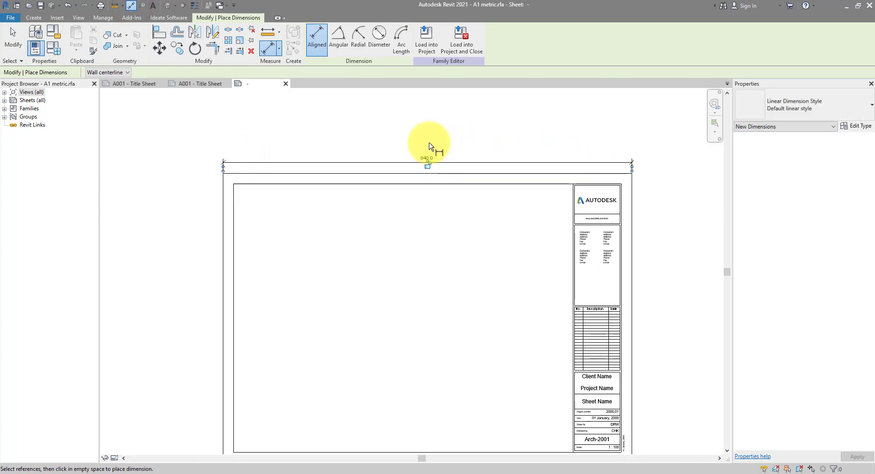
{"action": "left_click", "coordinate": [11, 36]}
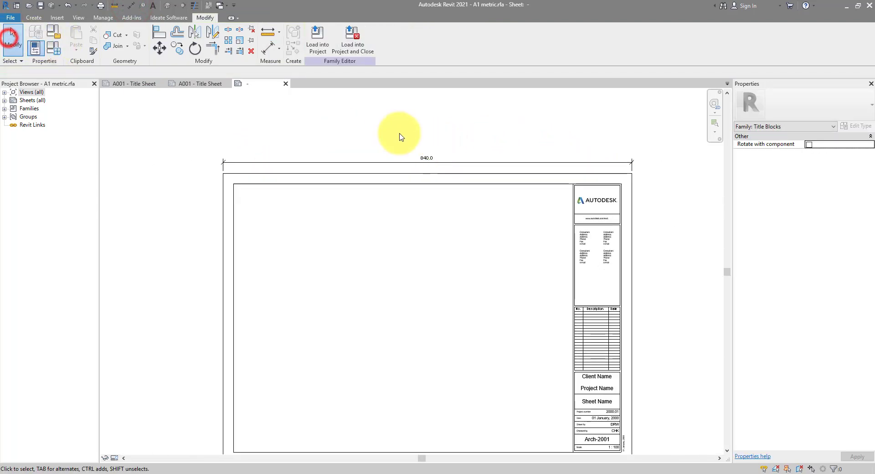
Double the outer border's width with the formula =2*840.0 by moving its left line, and delete the width dimension.
{"action": "left_click", "coordinate": [225, 198]}
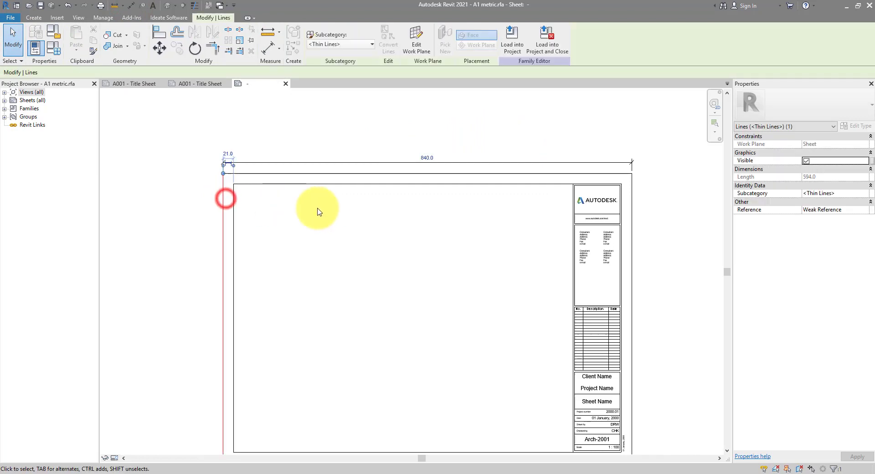
{"action": "left_click", "coordinate": [427, 158]}
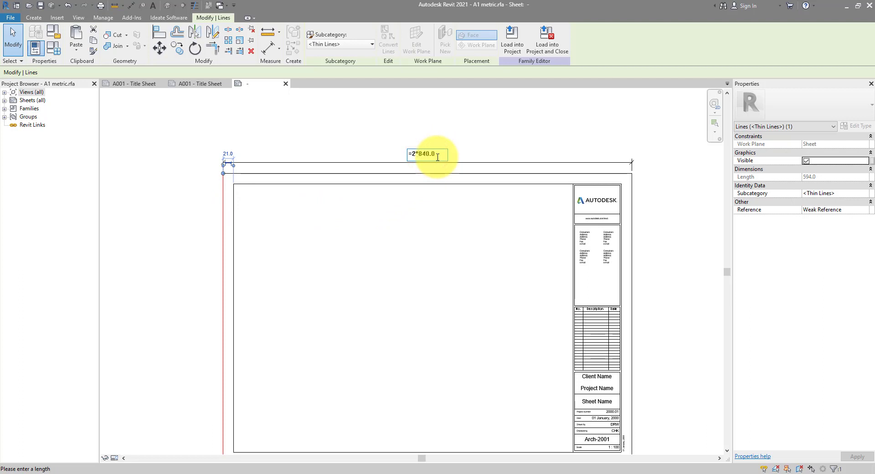
{"action": "type", "text": "=2*"}
{"action": "key", "text": "Return"}
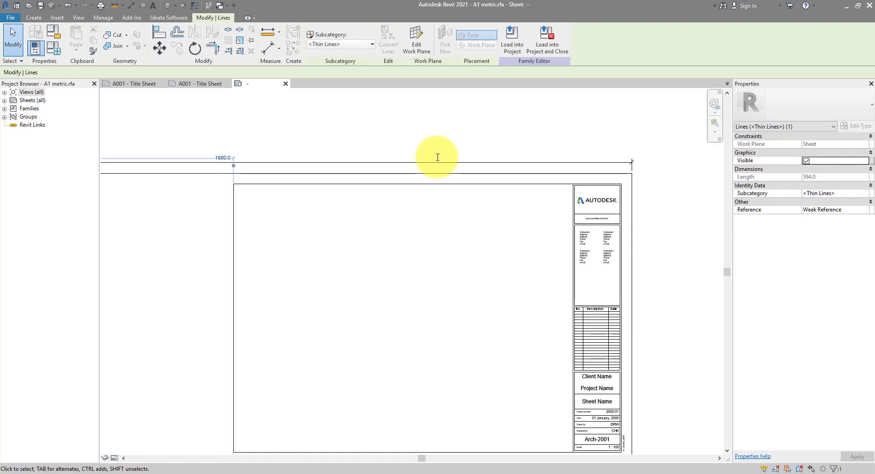
{"action": "scroll", "coordinate": [474, 157], "scroll_direction": "down", "scroll_amount": 3}
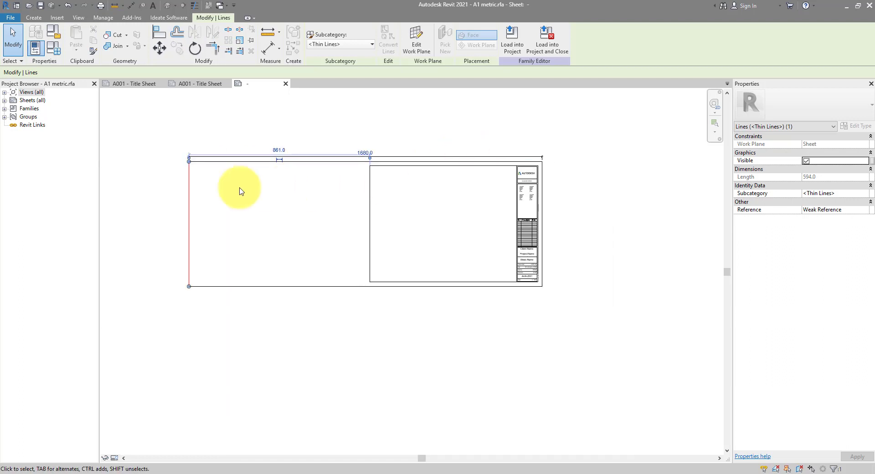
{"action": "left_click", "coordinate": [249, 141]}
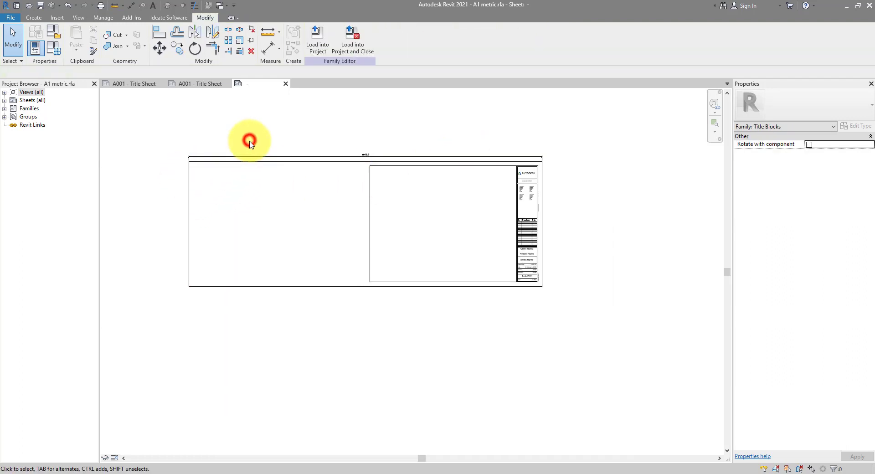
{"action": "left_click", "coordinate": [510, 158]}
{"action": "key", "text": "Delete"}
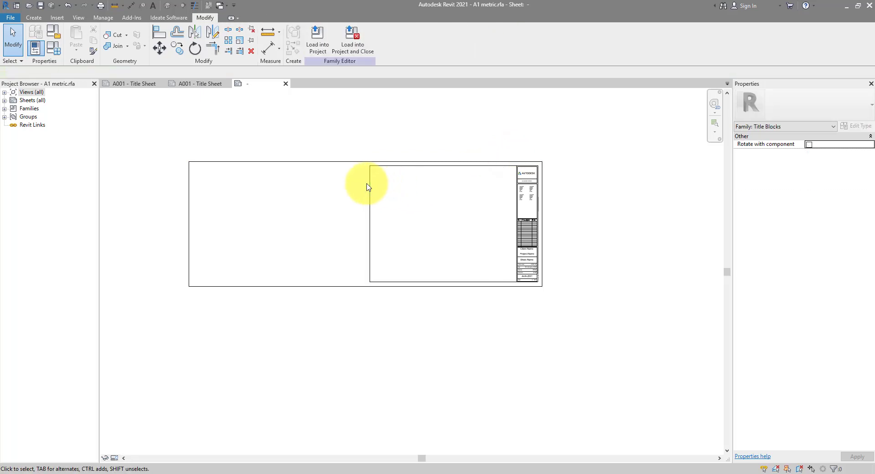
Move the inner frame's left line to 21 mm from the outer border's left line.
{"action": "left_click", "coordinate": [370, 182]}
{"action": "scroll", "coordinate": [312, 180], "scroll_direction": "up", "scroll_amount": 3}
{"action": "middle_click_drag", "start_coordinate": [313, 180], "coordinate": [361, 185]}
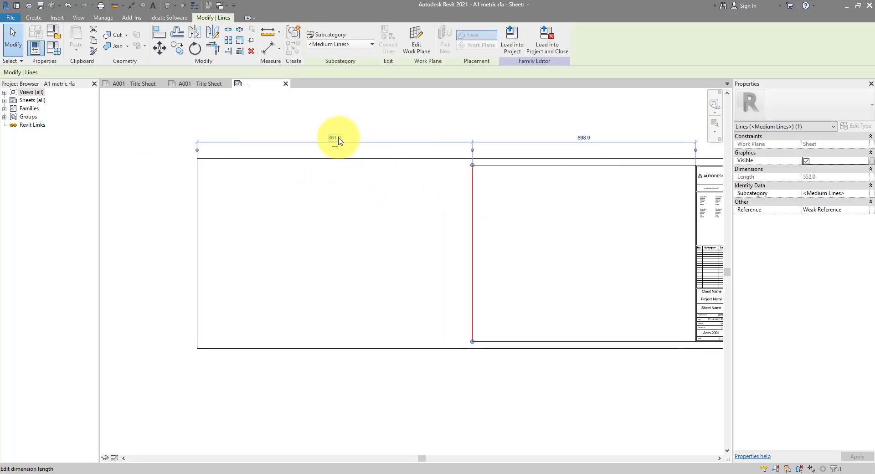
{"action": "left_click", "coordinate": [340, 139]}
{"action": "type", "text": "2"}
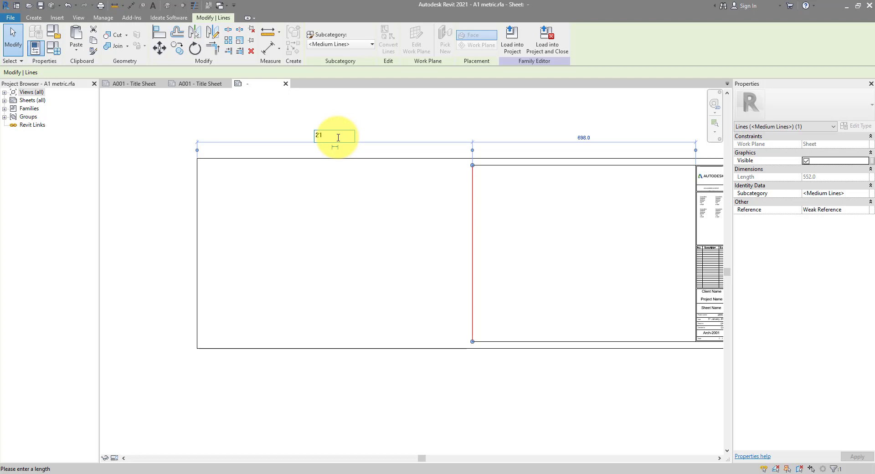
{"action": "type", "text": "1"}
{"action": "key", "text": "Return"}
{"action": "left_click", "coordinate": [338, 137]}
{"action": "scroll", "coordinate": [340, 144], "scroll_direction": "down", "scroll_amount": 3}
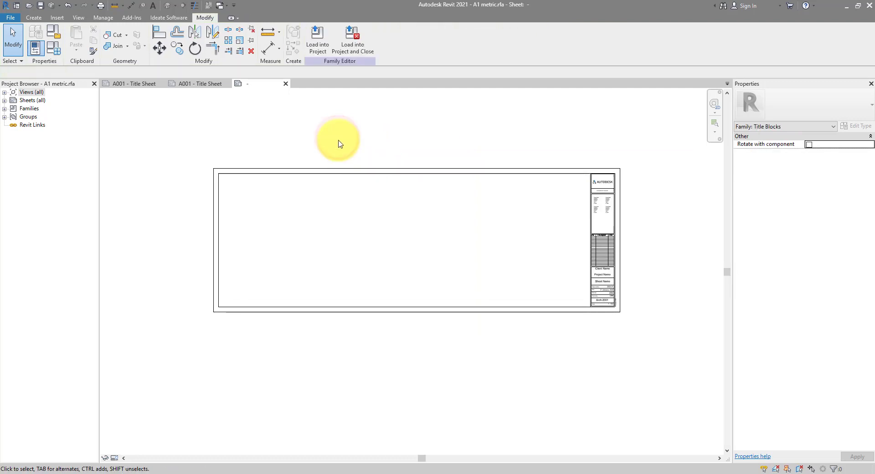
Save the widened title block as the family A1 Doubled.rfa in the REVIT folder, overwriting the existing file.
{"action": "left_click", "coordinate": [10, 18]}
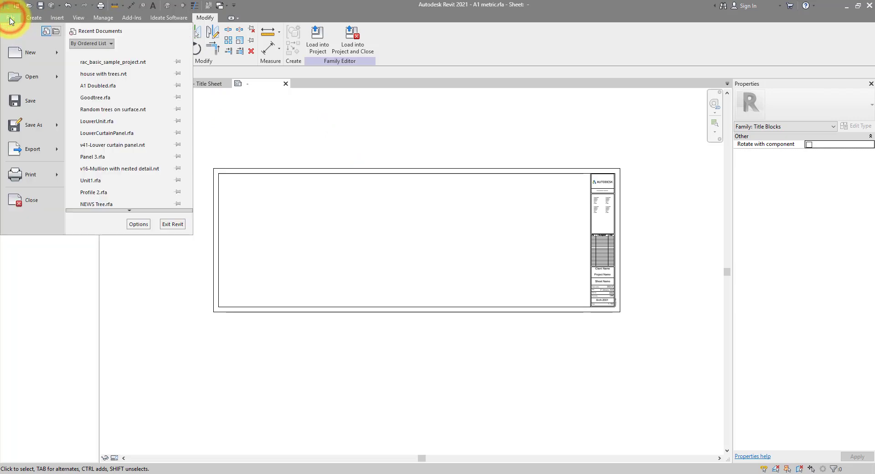
{"action": "key", "text": "Escape"}
{"action": "left_click", "coordinate": [6, 18]}
{"action": "left_click", "coordinate": [28, 123]}
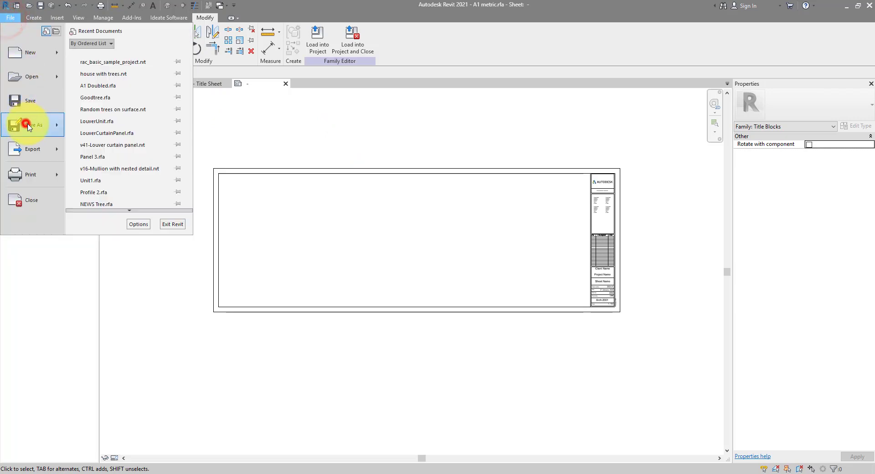
{"action": "left_click", "coordinate": [93, 115]}
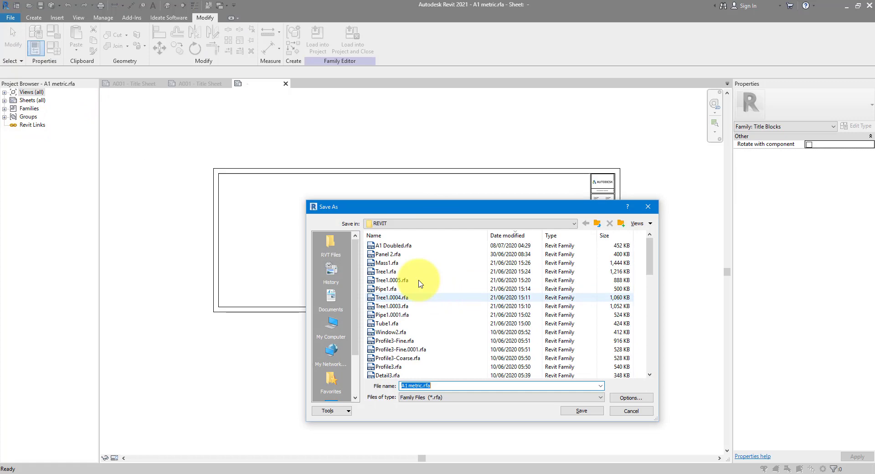
{"action": "left_click", "coordinate": [404, 247]}
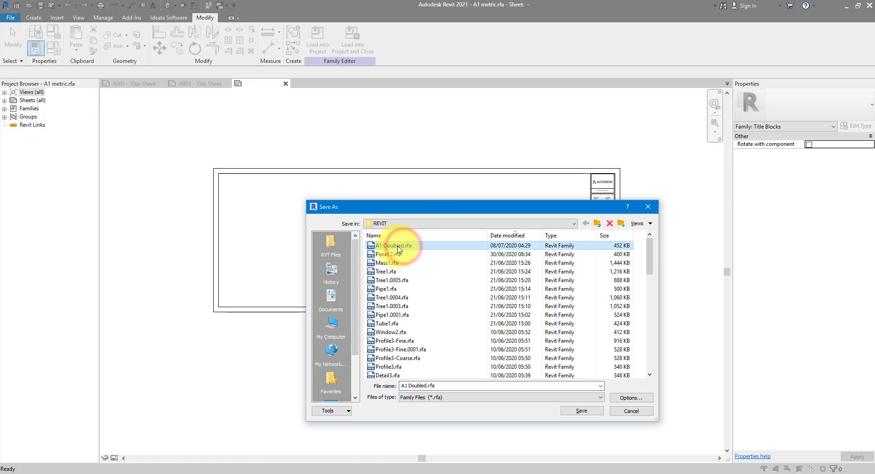
{"action": "left_click", "coordinate": [588, 413]}
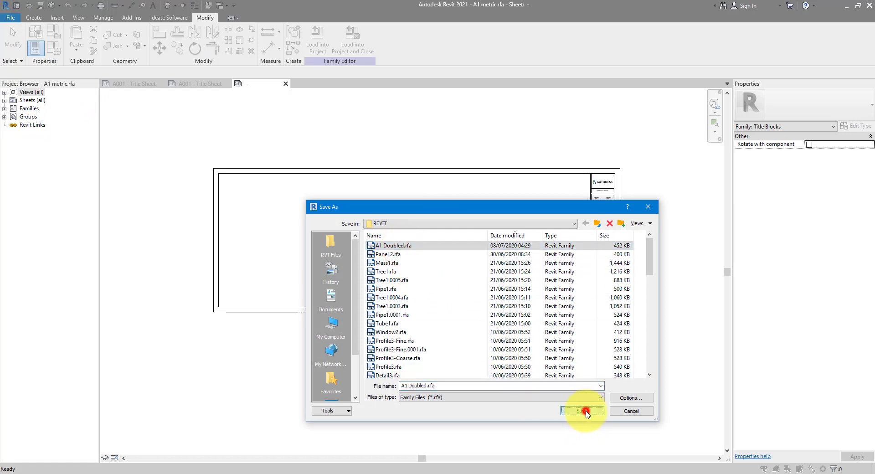
{"action": "left_click", "coordinate": [425, 247]}
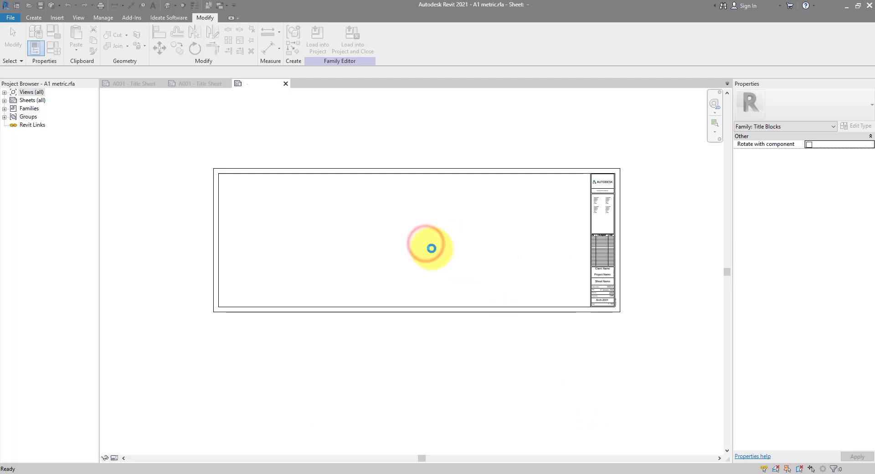
Load the A1 Doubled family into rac_basic_sample_project.rvt only, without placing a new title block instance.
{"action": "left_click", "coordinate": [321, 49]}
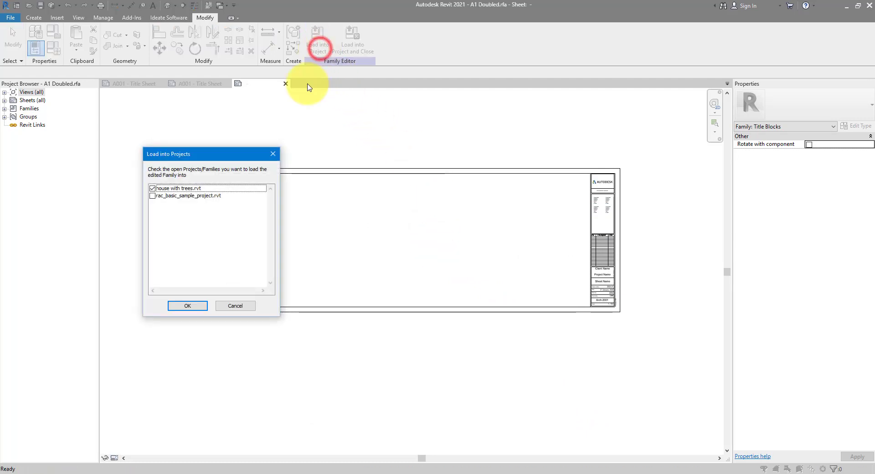
{"action": "left_click", "coordinate": [152, 189]}
{"action": "left_click", "coordinate": [153, 196]}
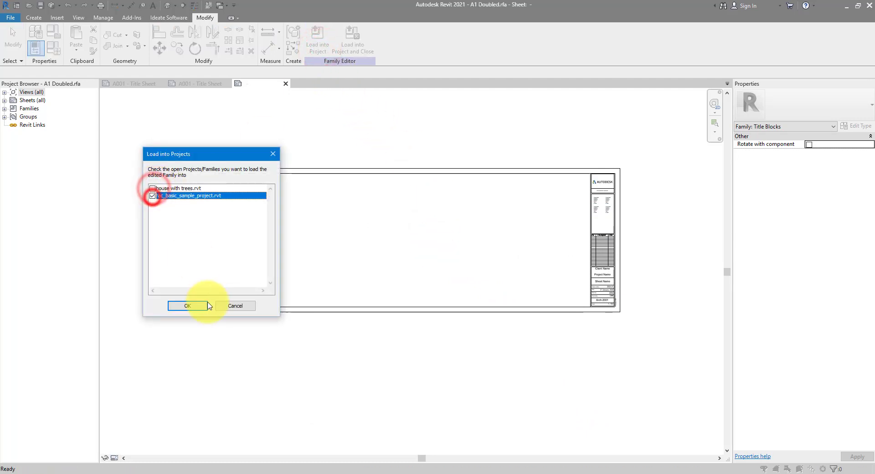
{"action": "left_click", "coordinate": [197, 306]}
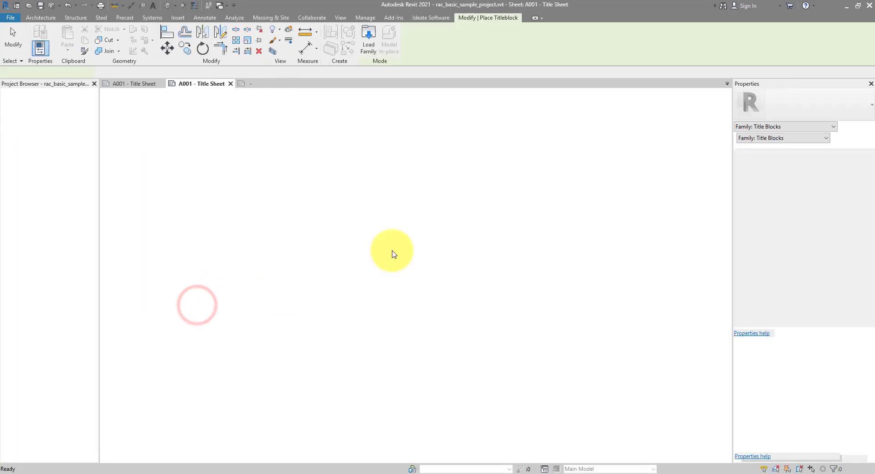
{"action": "scroll", "coordinate": [393, 249], "scroll_direction": "down", "scroll_amount": 4}
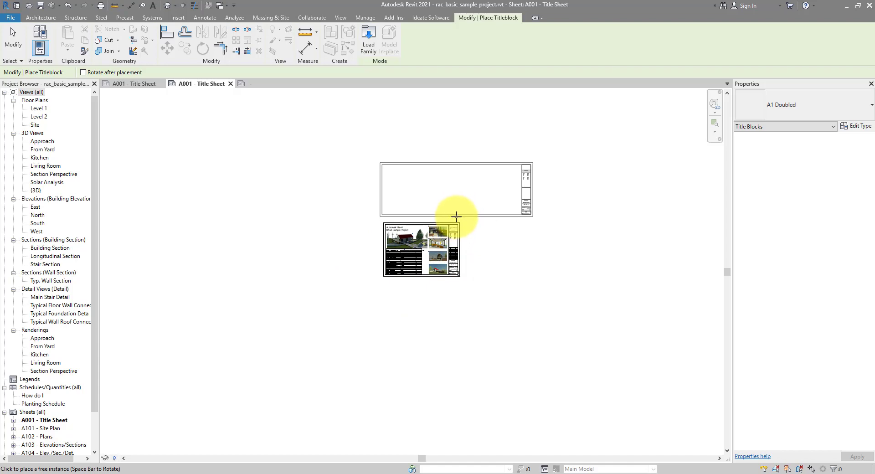
{"action": "key", "text": "Escape"}
Change the title block on sheet A001 to the A1 Doubled type.
{"action": "left_click", "coordinate": [456, 223]}
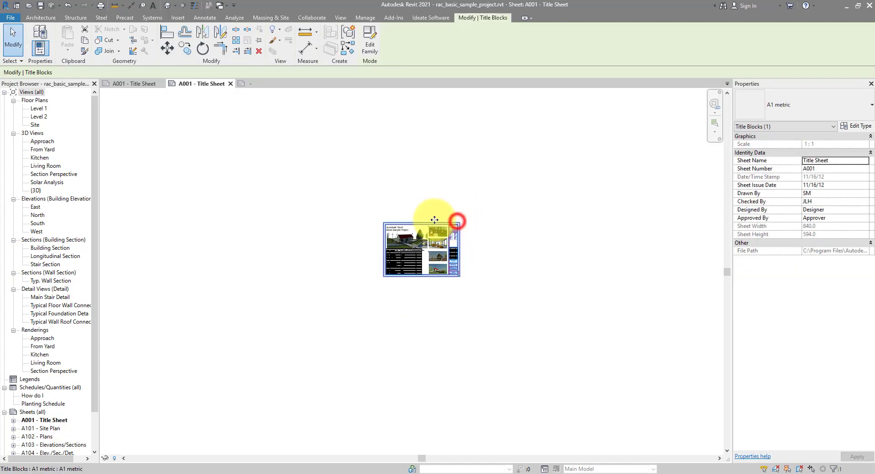
{"action": "key", "text": "z"}
{"action": "key", "text": "f"}
{"action": "left_click", "coordinate": [781, 105]}
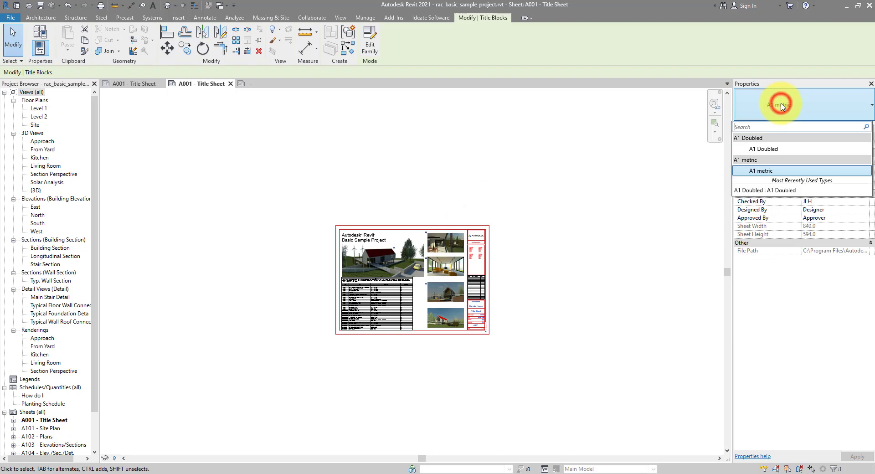
{"action": "left_click", "coordinate": [769, 150]}
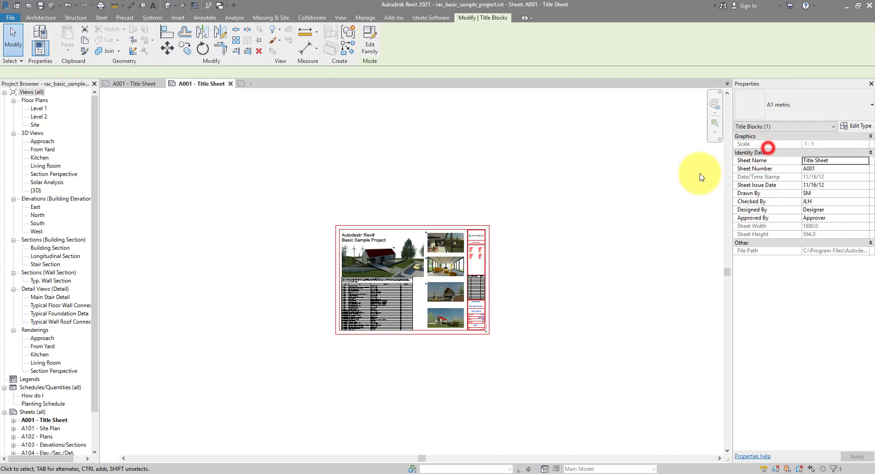
{"action": "left_click", "coordinate": [577, 199]}
{"action": "middle_click_drag", "start_coordinate": [357, 201], "coordinate": [400, 190]}
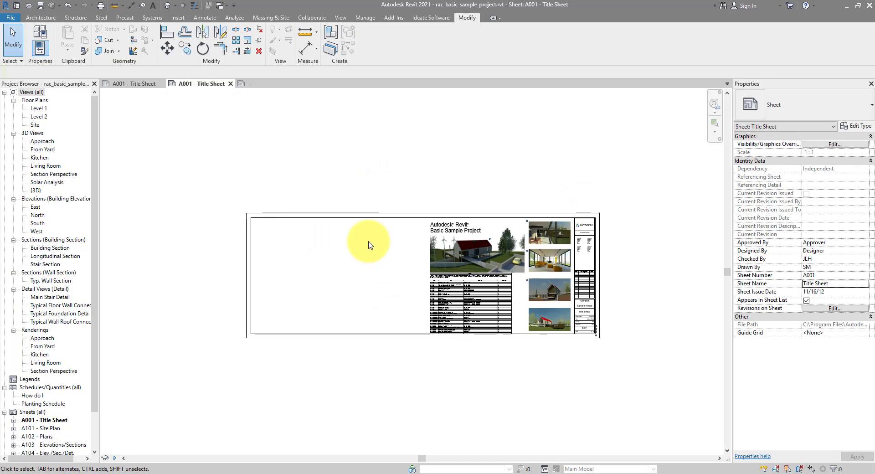
Duplicate the Level 1 and Level 2 floor plans and place Level 1 Copy 1 in the left part of the title sheet's empty area.
{"action": "right_click", "coordinate": [37, 108]}
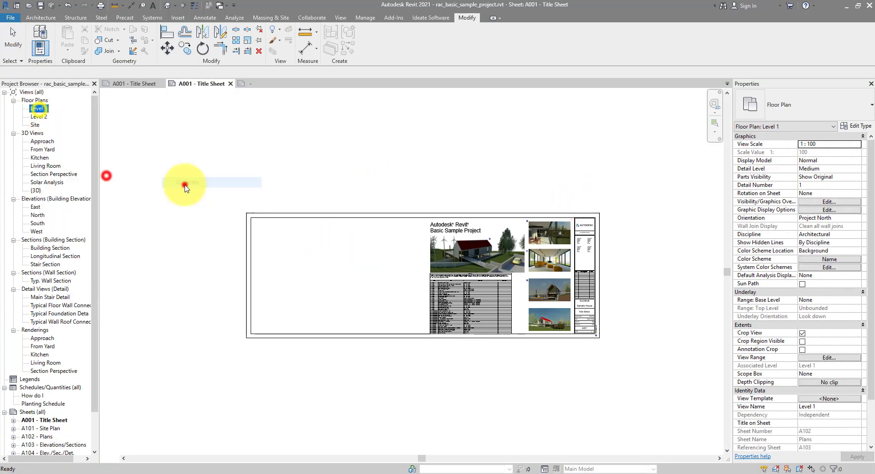
{"action": "left_click", "coordinate": [188, 83]}
{"action": "left_click_drag", "start_coordinate": [39, 108], "coordinate": [347, 254]}
{"action": "left_click", "coordinate": [492, 267]}
{"action": "left_click", "coordinate": [295, 258]}
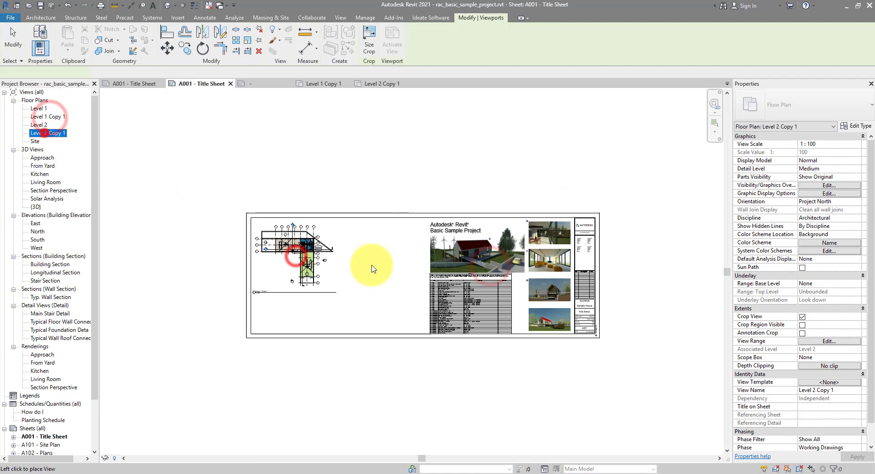
Place the Level 2 Copy 1 floor plan on the title sheet, between the Level 1 copy and the existing project image.
{"action": "left_click_drag", "start_coordinate": [48, 132], "coordinate": [378, 255]}
{"action": "left_click", "coordinate": [379, 255]}
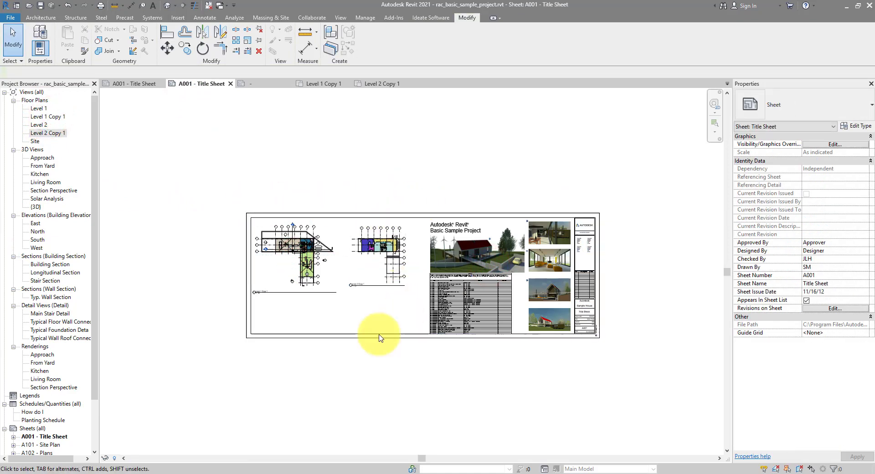
{"action": "left_click", "coordinate": [448, 181]}
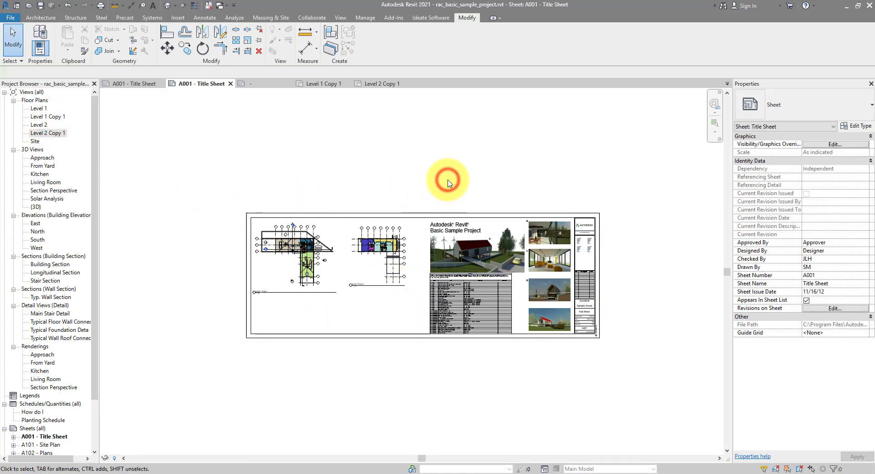
Open the print settings for the title sheet and choose Microsoft Print to PDF as the printer.
{"action": "scroll", "coordinate": [448, 182], "scroll_direction": "up", "scroll_amount": 2}
{"action": "middle_click_drag", "start_coordinate": [459, 192], "coordinate": [474, 186]}
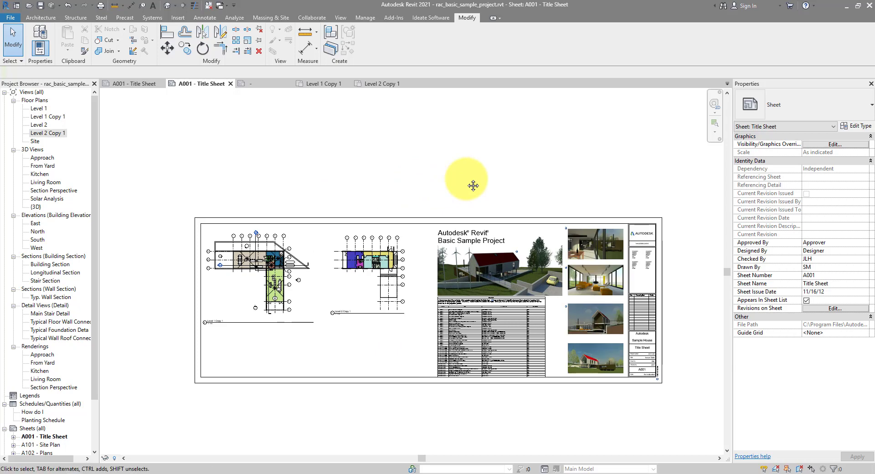
{"action": "key", "text": "ctrl+p"}
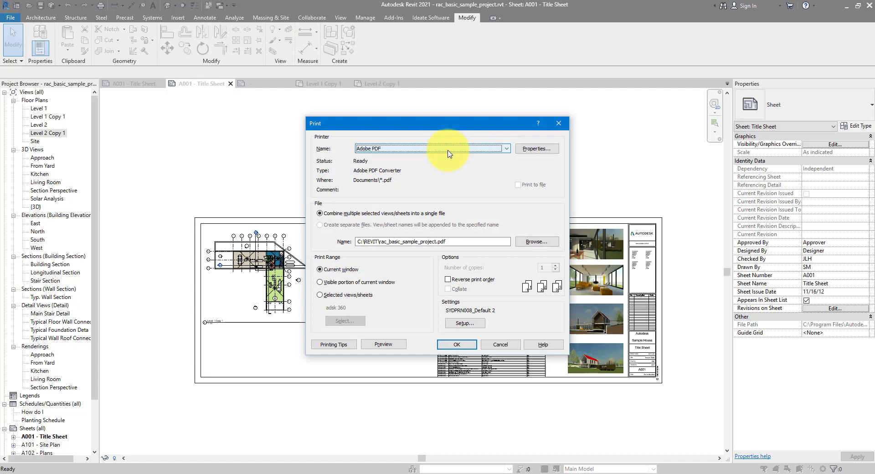
{"action": "left_click", "coordinate": [448, 150]}
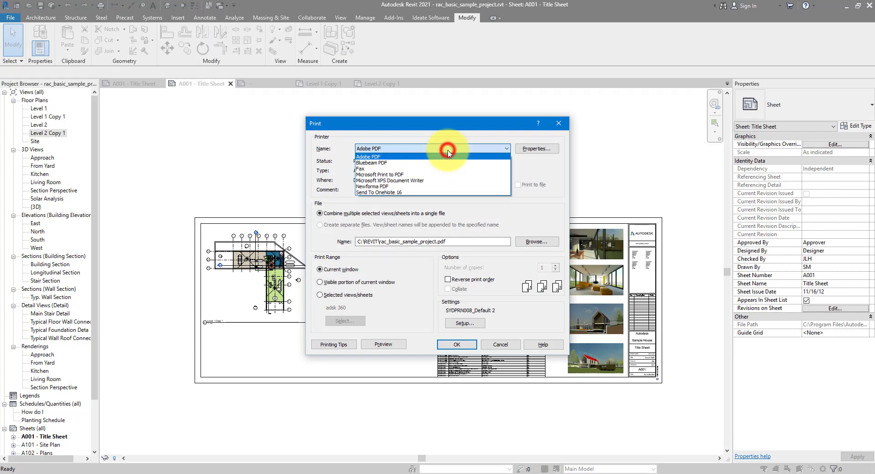
{"action": "left_click", "coordinate": [397, 174]}
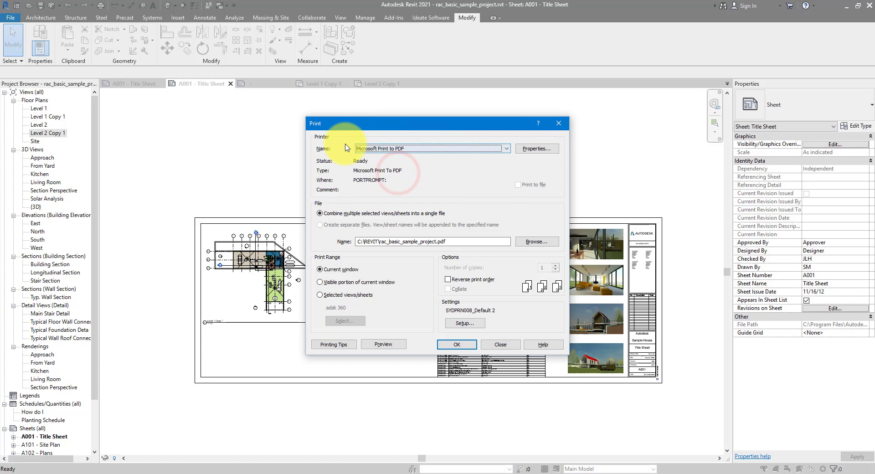
Review the paper sizes in the Microsoft Print to PDF advanced options and close its properties without changes.
{"action": "left_click", "coordinate": [528, 152]}
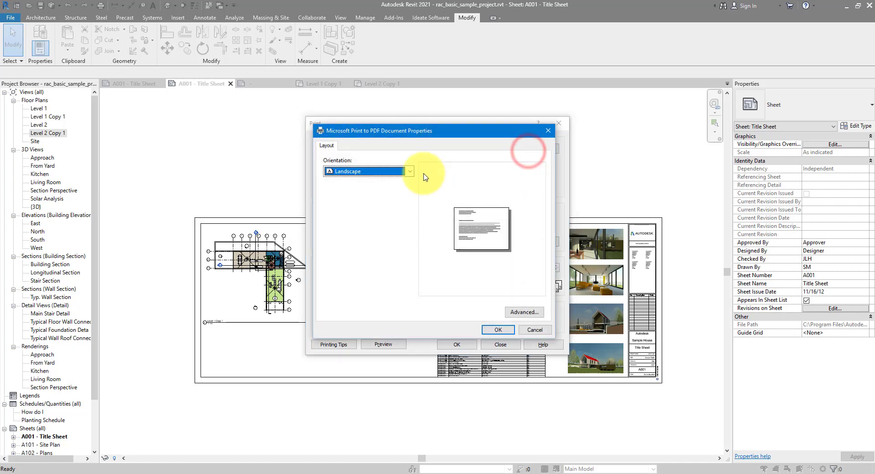
{"action": "left_click", "coordinate": [528, 312]}
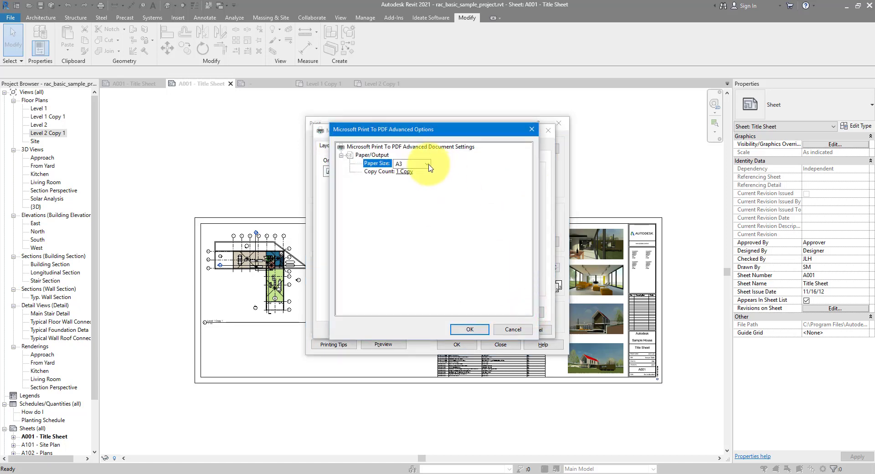
{"action": "left_click", "coordinate": [427, 164]}
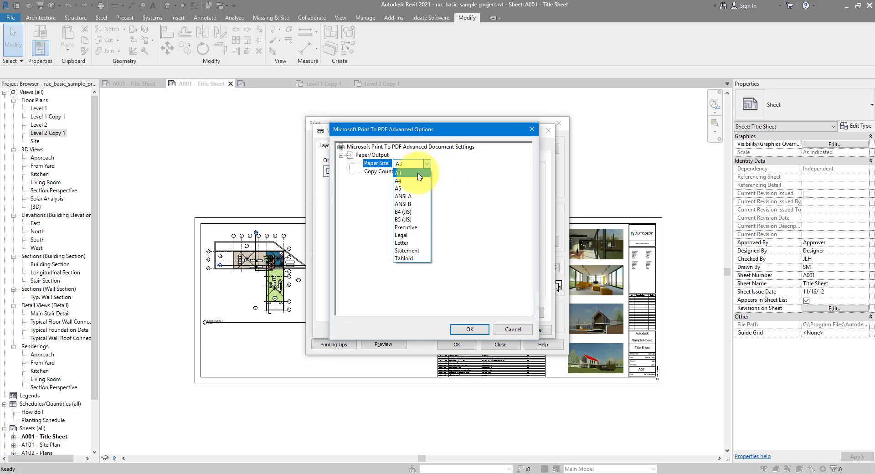
{"action": "left_click", "coordinate": [486, 164]}
{"action": "left_click", "coordinate": [532, 129]}
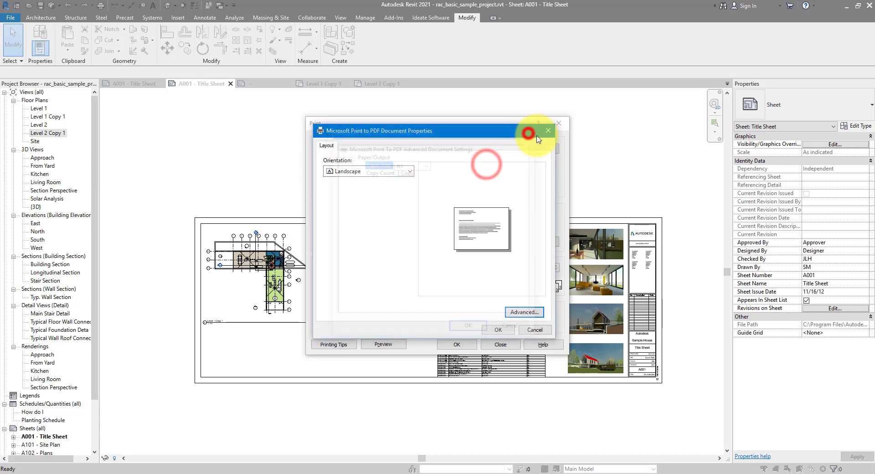
{"action": "left_click", "coordinate": [548, 130]}
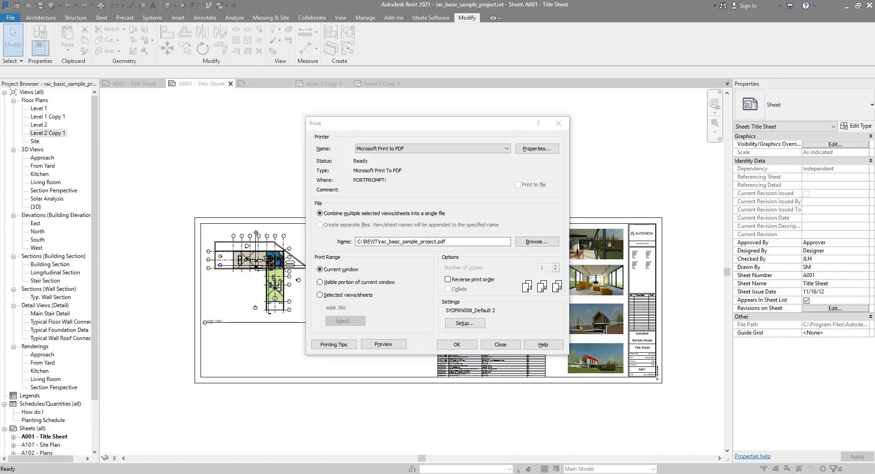
Switch to the Chrome browser, go to the CutePDF website and view the CutePDF Writer product page with its free download.
{"action": "left_click_drag", "start_coordinate": [0, 456], "coordinate": [389, 28]}
{"action": "double_click", "coordinate": [389, 29]}
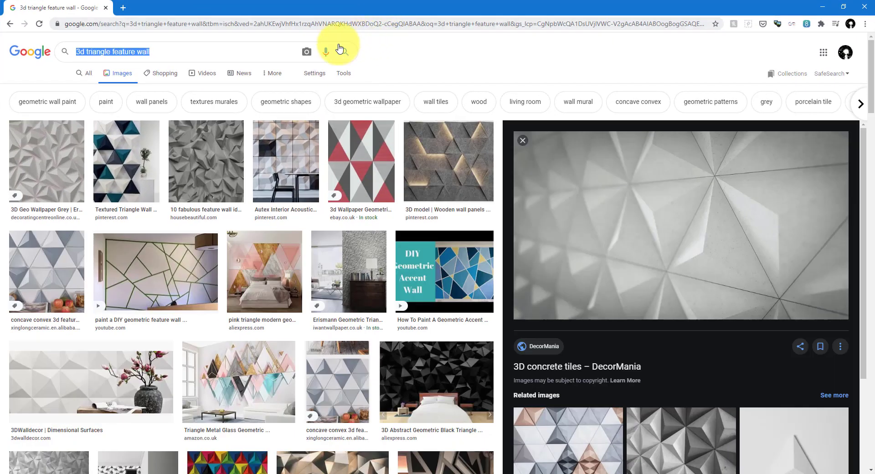
{"action": "left_click", "coordinate": [248, 25]}
{"action": "type", "text": "cutepdf"}
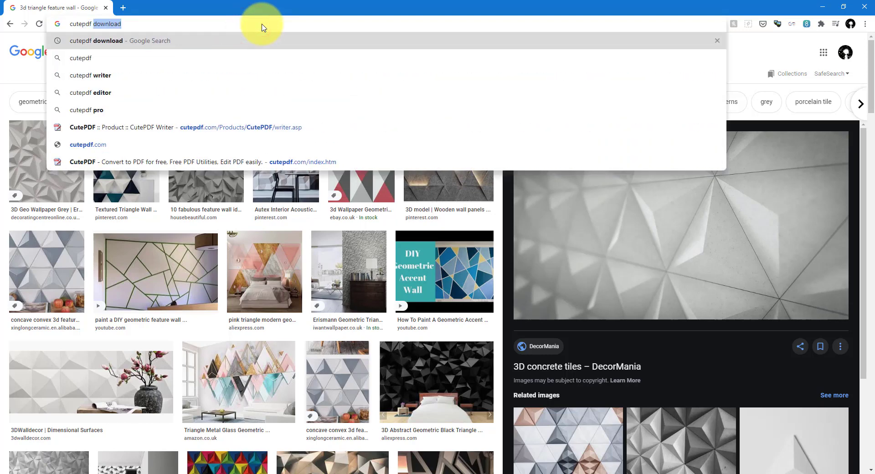
{"action": "key", "text": "Return"}
{"action": "left_click", "coordinate": [215, 123]}
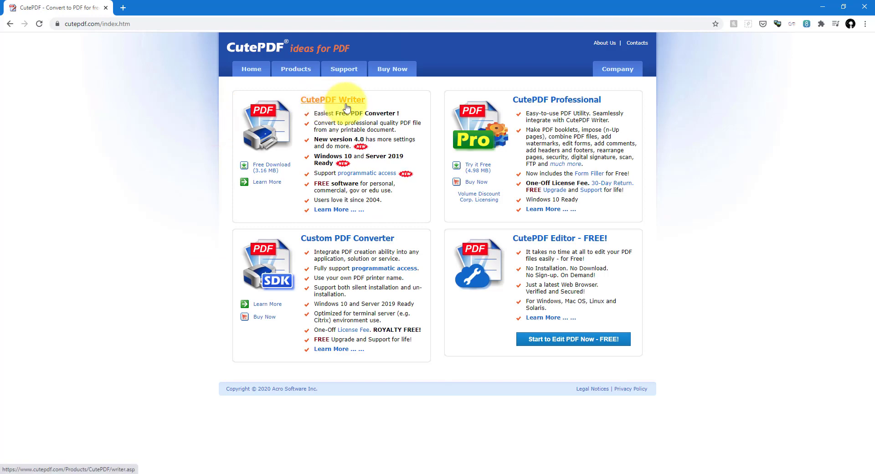
{"action": "left_click", "coordinate": [349, 101]}
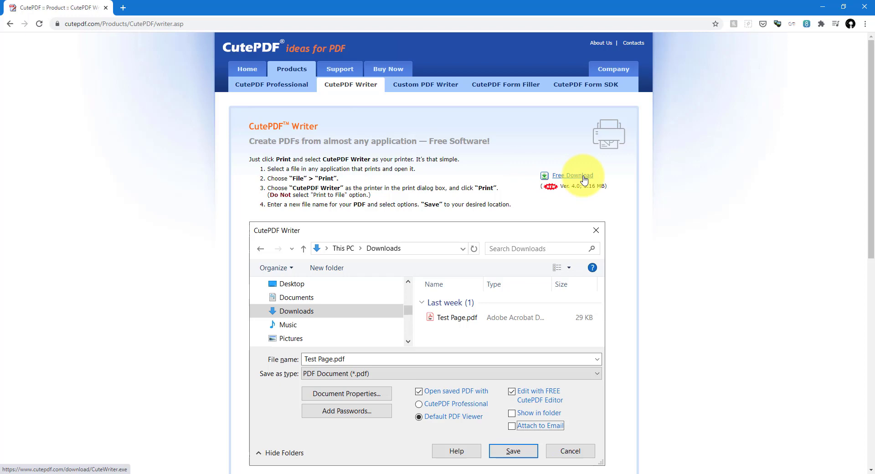
{"action": "left_click", "coordinate": [825, 7]}
Return to the Revit print settings and set the printer to Adobe PDF.
{"action": "left_click", "coordinate": [454, 123]}
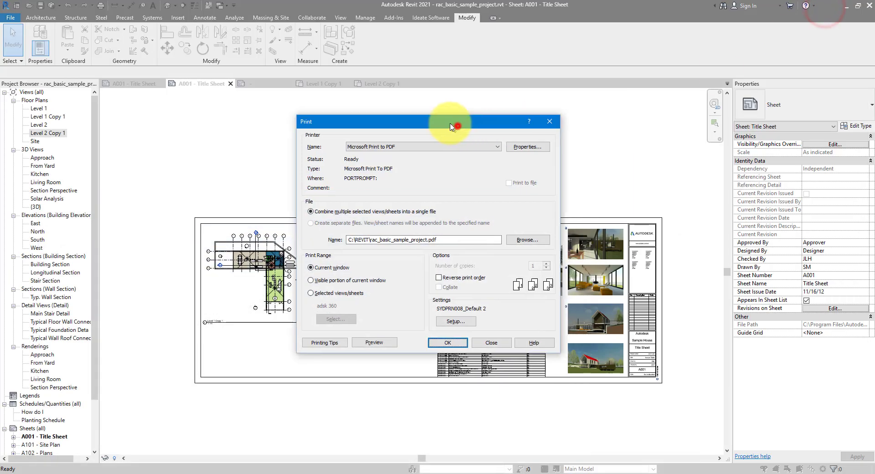
{"action": "left_click", "coordinate": [439, 149]}
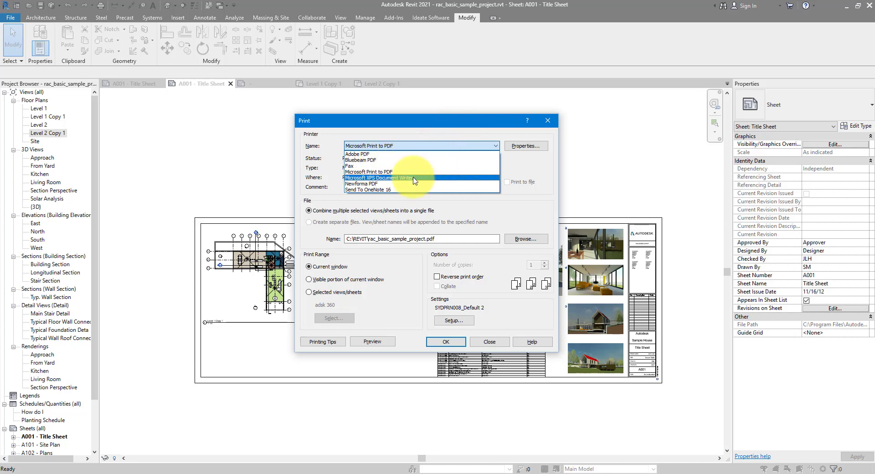
{"action": "key", "text": "Up"}
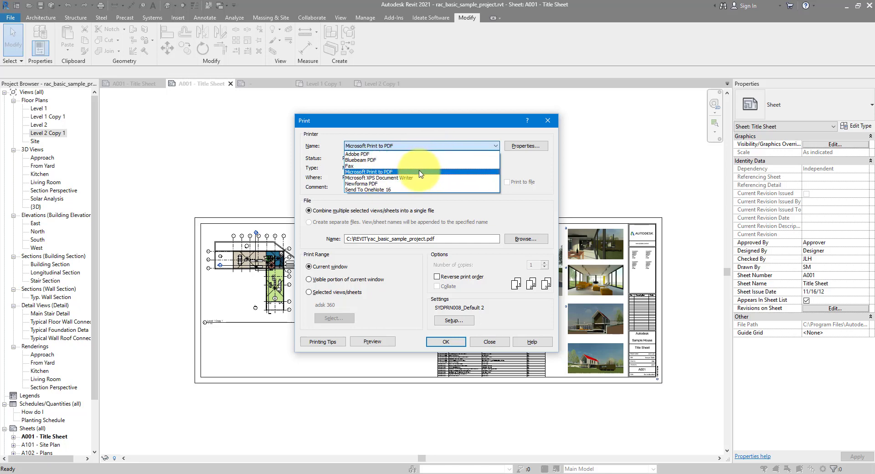
{"action": "left_click", "coordinate": [371, 154]}
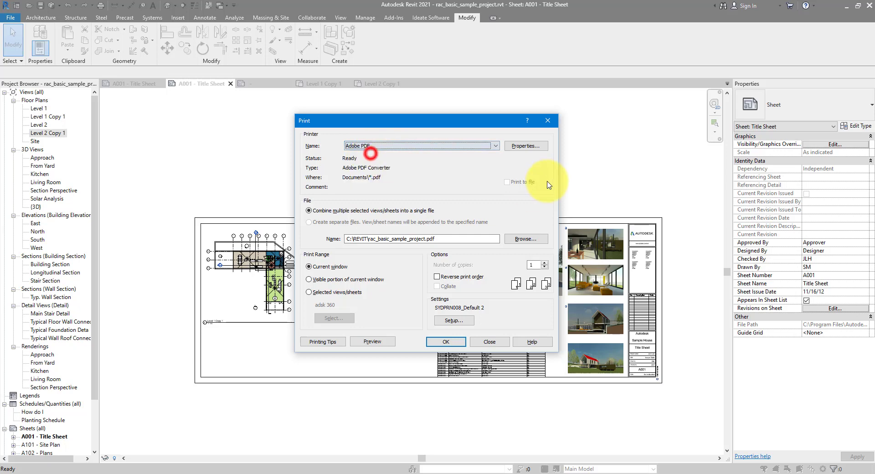
Open the Adobe PDF printer properties and look through the available Adobe PDF page sizes.
{"action": "left_click", "coordinate": [526, 147]}
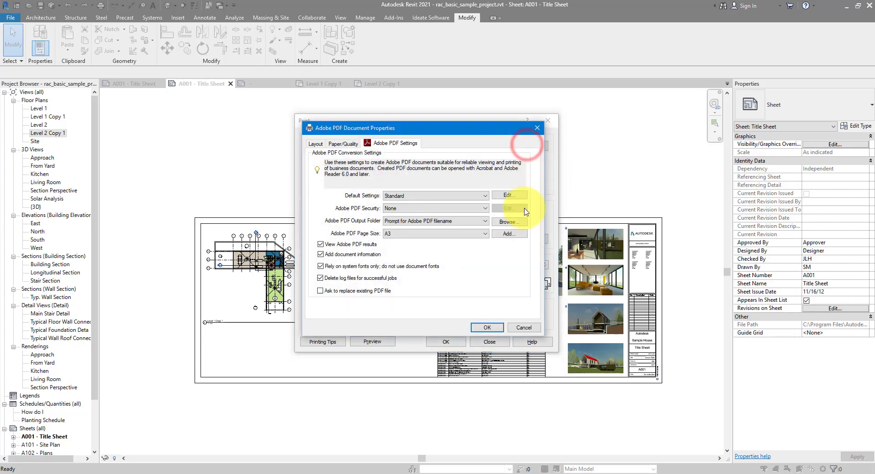
{"action": "left_click", "coordinate": [458, 237]}
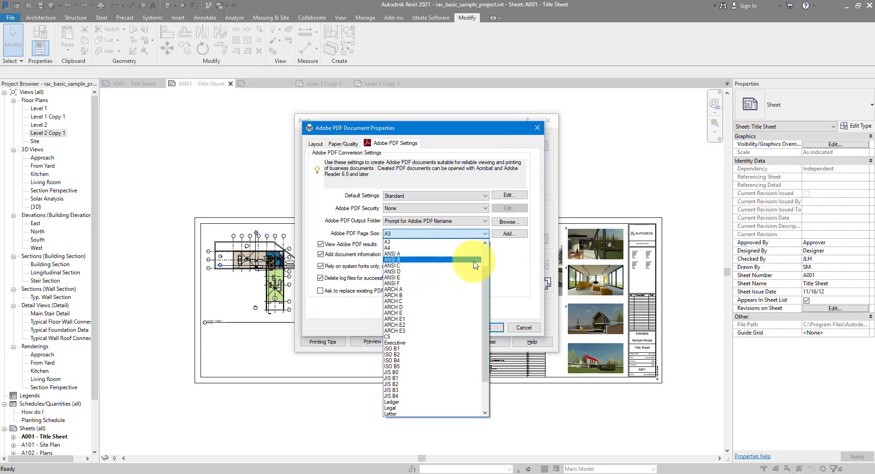
{"action": "left_click_drag", "start_coordinate": [485, 267], "coordinate": [484, 351]}
{"action": "left_click_drag", "start_coordinate": [485, 292], "coordinate": [485, 248]}
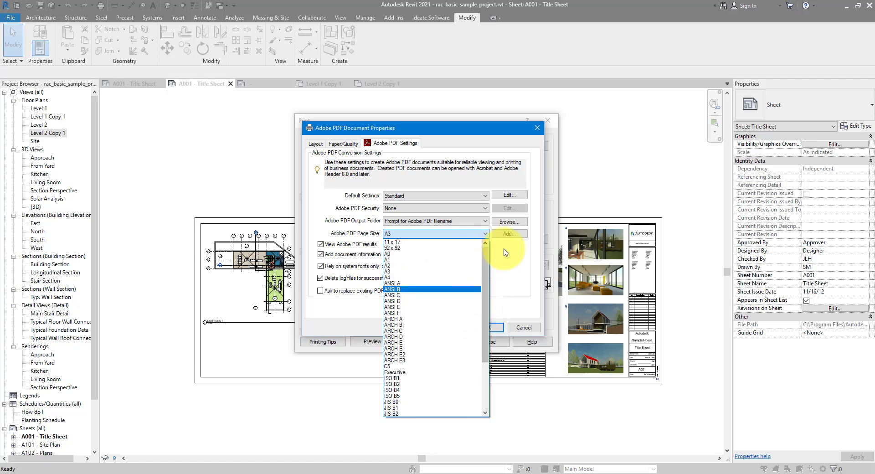
{"action": "left_click", "coordinate": [503, 249]}
Start a custom Adobe PDF paper size based on A1 and name it A1 Doubled.
{"action": "left_click", "coordinate": [509, 234]}
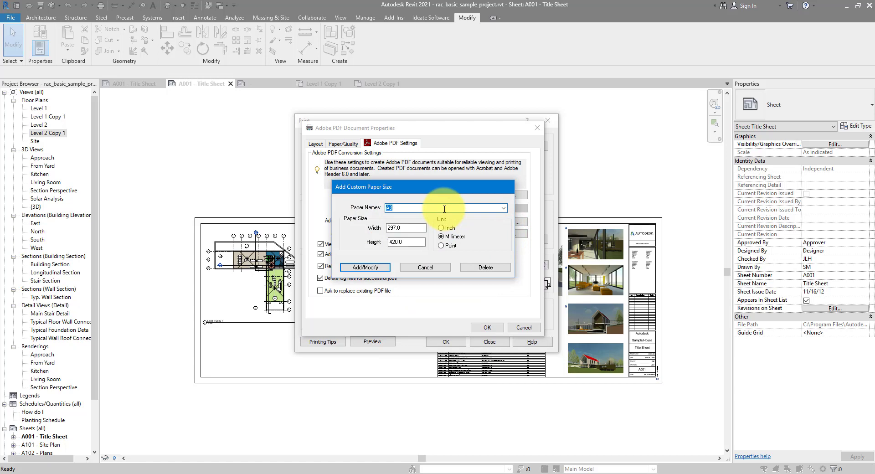
{"action": "left_click", "coordinate": [503, 208]}
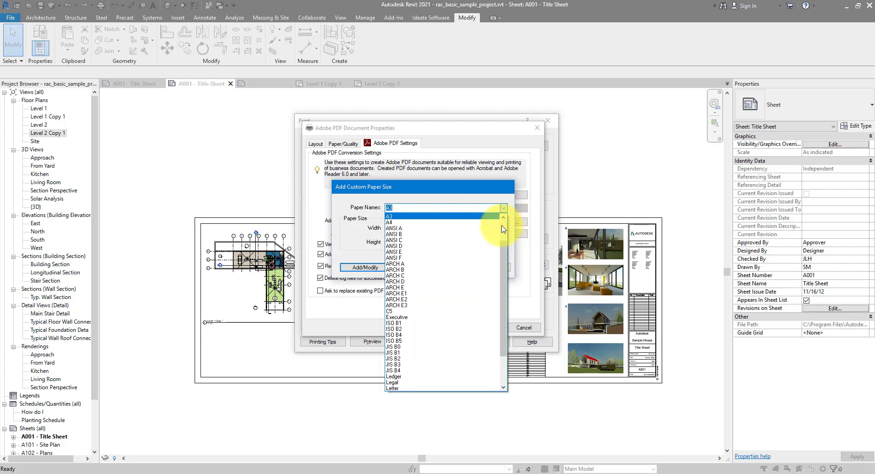
{"action": "left_click", "coordinate": [502, 226]}
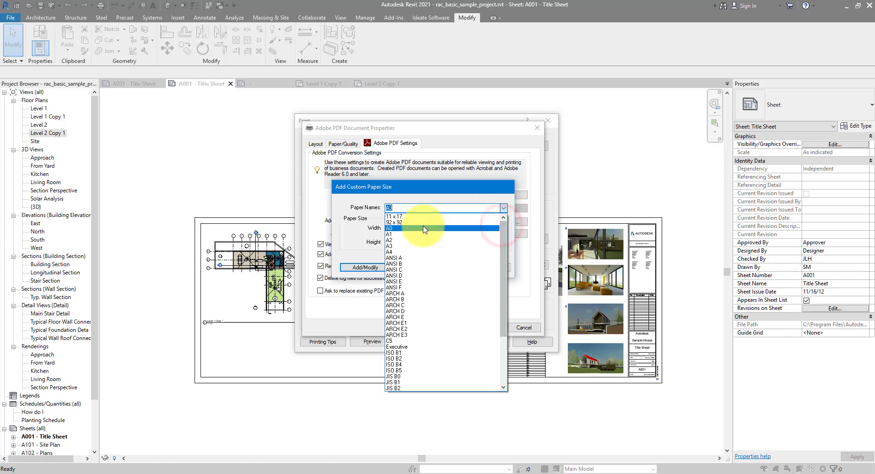
{"action": "left_click", "coordinate": [390, 234]}
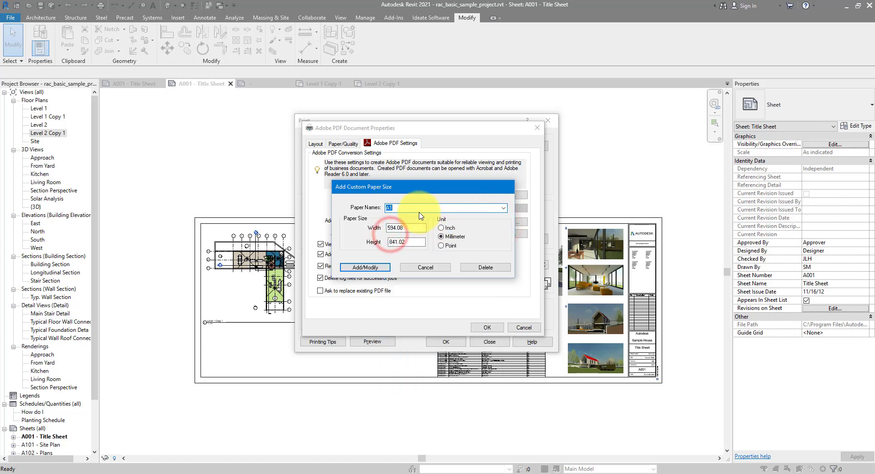
{"action": "left_click", "coordinate": [407, 208]}
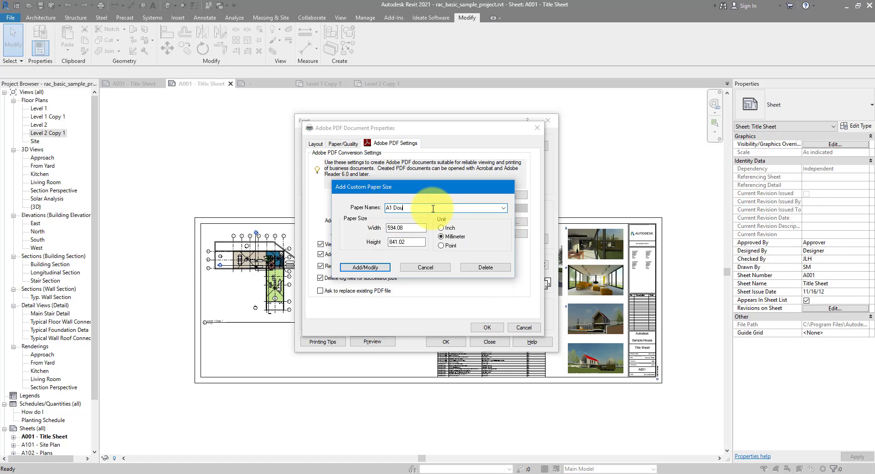
{"action": "type", "text": "Doubled"}
Check the custom paper's width and height values and calculate 841 × 2 in Calculator.
{"action": "left_click", "coordinate": [413, 242]}
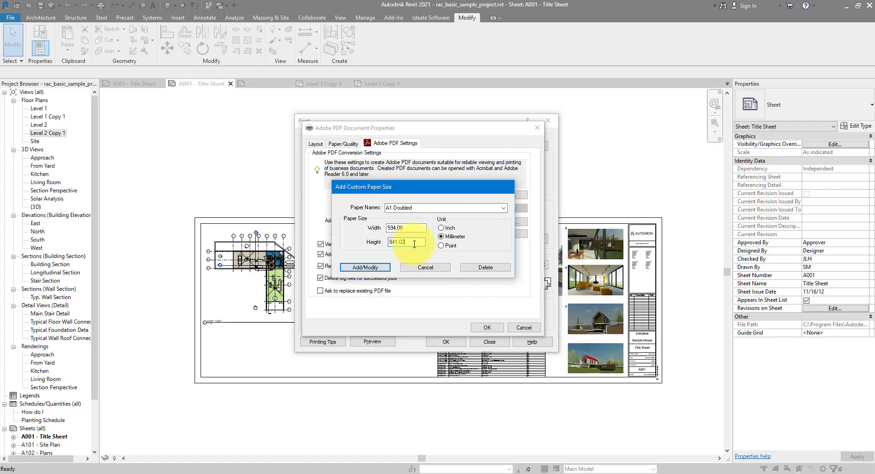
{"action": "left_click", "coordinate": [406, 227]}
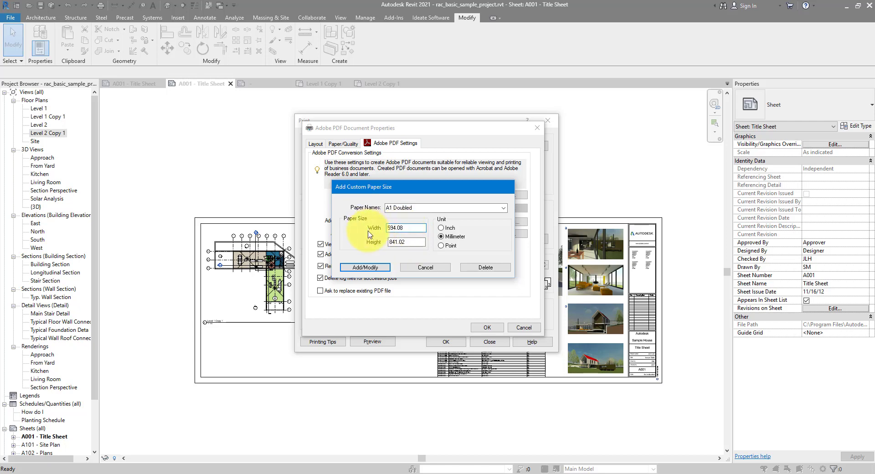
{"action": "double_click", "coordinate": [411, 242]}
{"action": "double_click", "coordinate": [411, 242]}
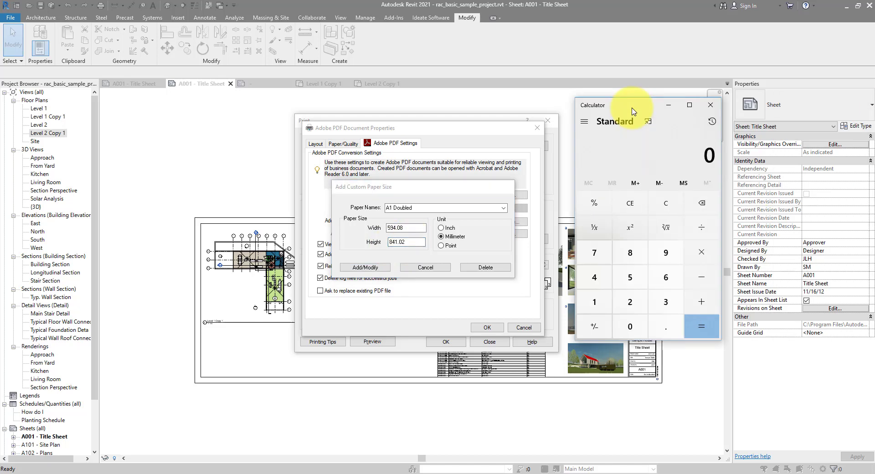
{"action": "left_click_drag", "start_coordinate": [611, 111], "coordinate": [596, 129]}
{"action": "type", "text": "84"}
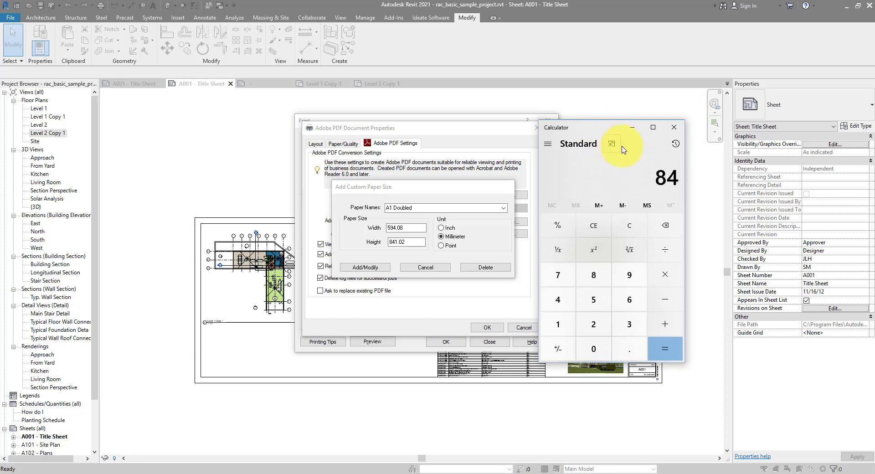
{"action": "type", "text": "1 × 2"}
{"action": "key", "text": "Return"}
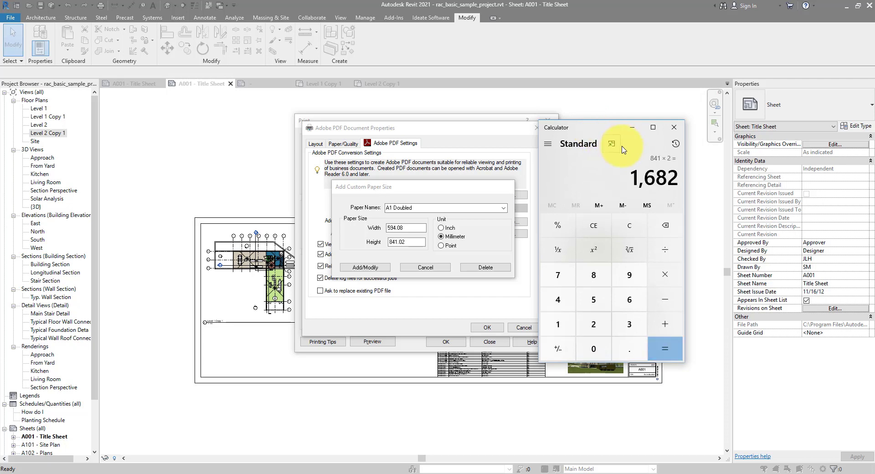
Set the A1 Doubled paper height to 1682 mm and add the custom paper size.
{"action": "double_click", "coordinate": [408, 241]}
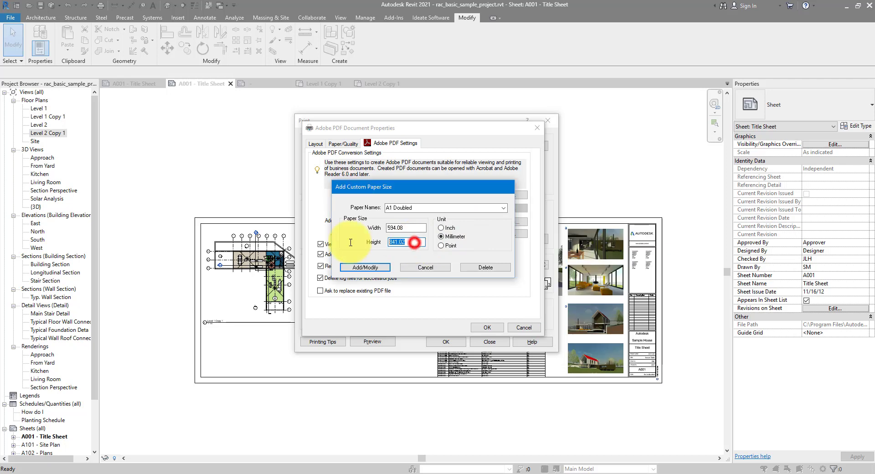
{"action": "type", "text": "1682"}
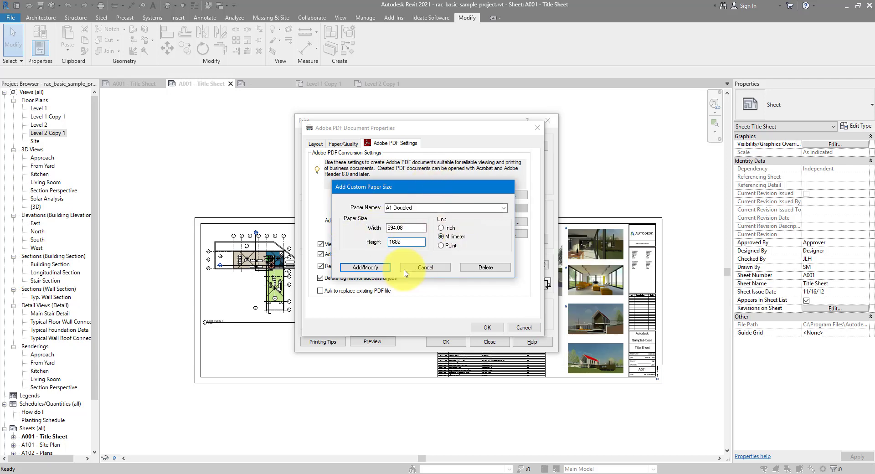
{"action": "left_click", "coordinate": [365, 268]}
Set the Adobe PDF page size to A1 Doubled, accept the printer properties and preview the sheet's print.
{"action": "left_click", "coordinate": [409, 234]}
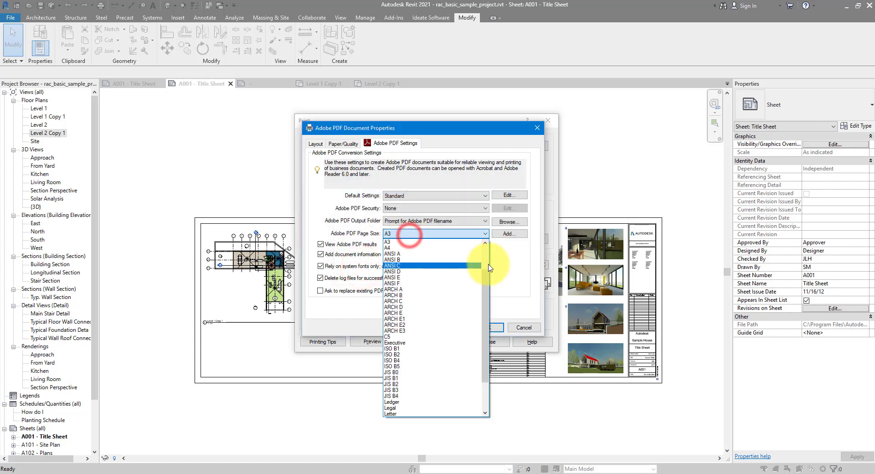
{"action": "scroll", "coordinate": [484, 257], "scroll_direction": "up", "scroll_amount": 2}
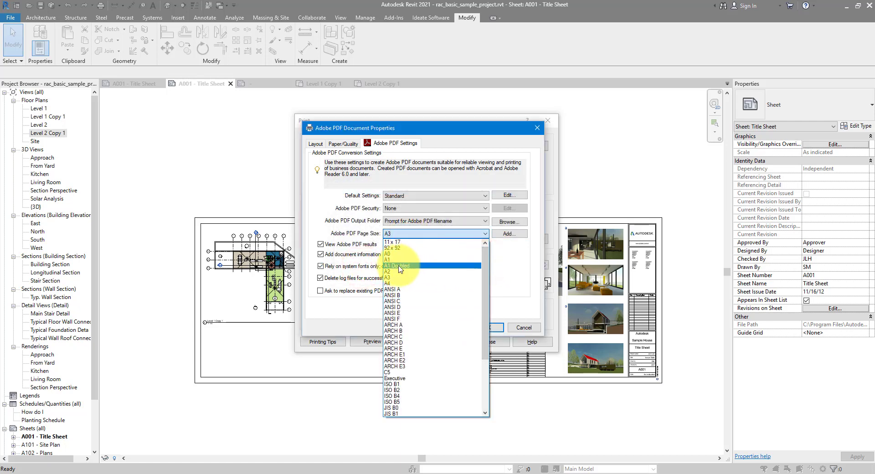
{"action": "left_click", "coordinate": [400, 267]}
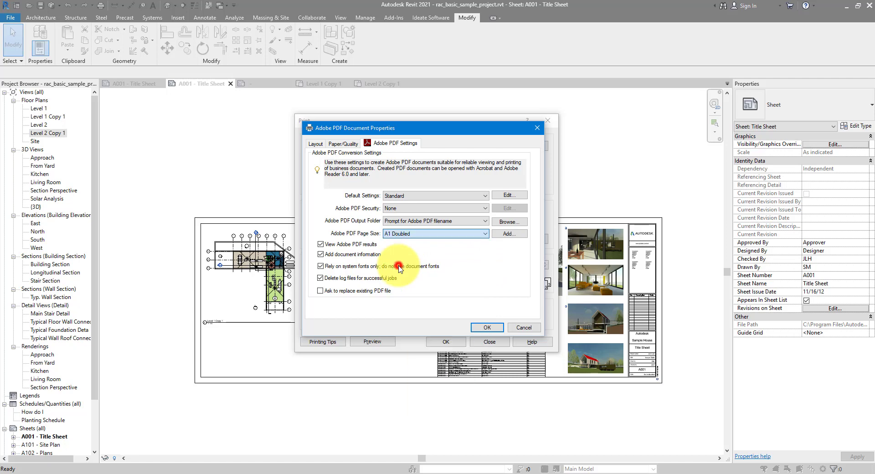
{"action": "left_click", "coordinate": [487, 328]}
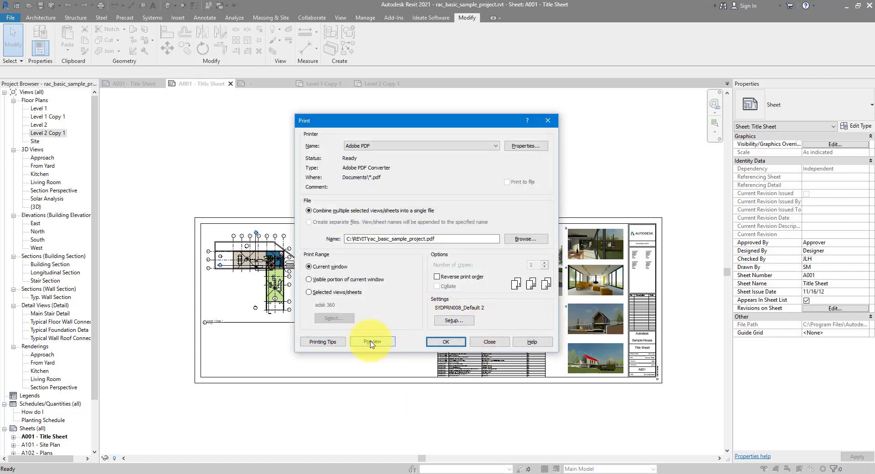
{"action": "left_click", "coordinate": [371, 342]}
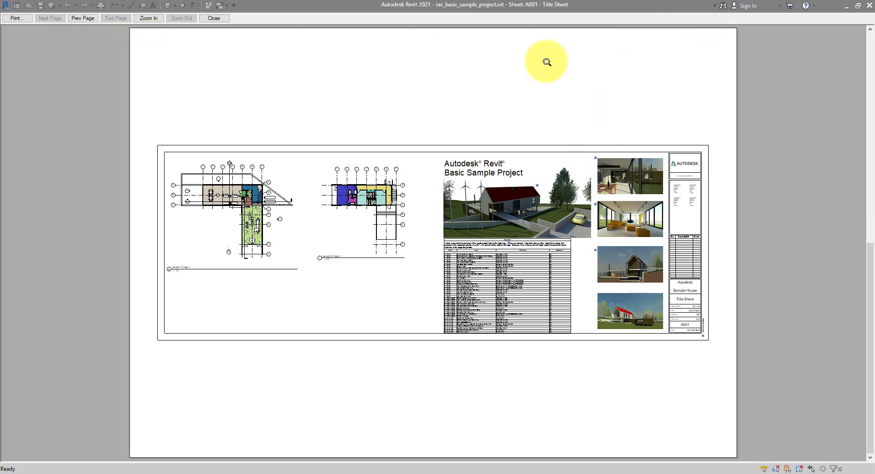
{"action": "left_click", "coordinate": [16, 19]}
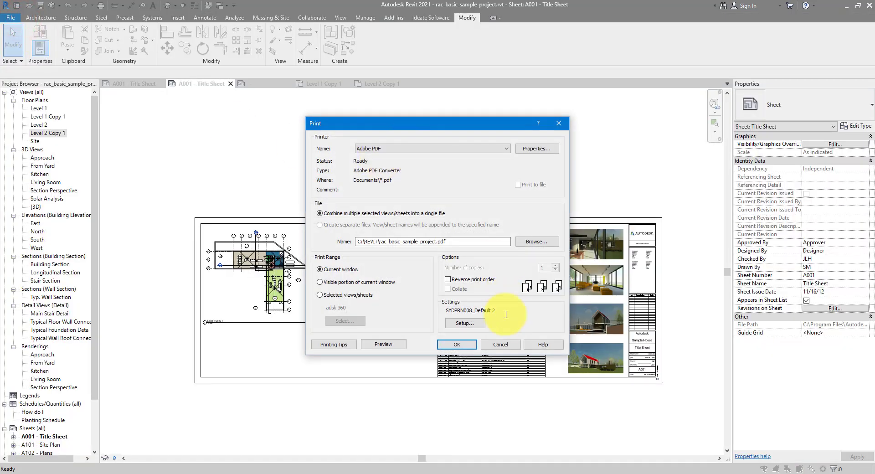
Change the paper size in the print setup to A1 Doubled.
{"action": "left_click", "coordinate": [471, 326]}
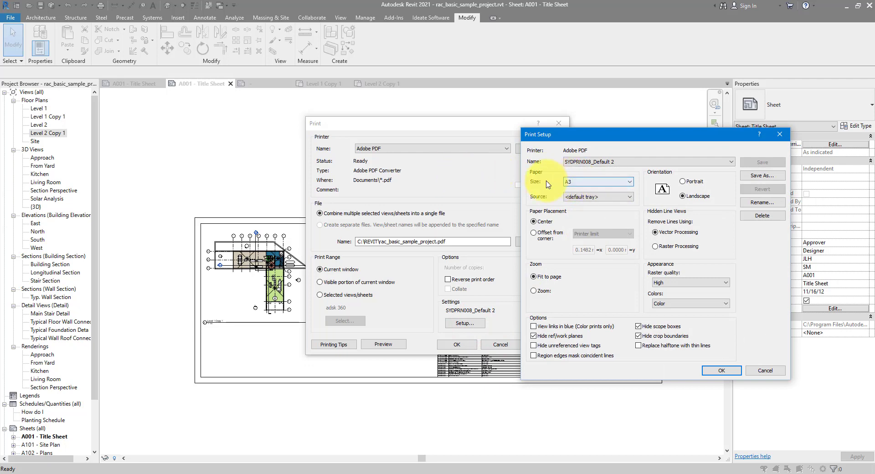
{"action": "left_click", "coordinate": [593, 184]}
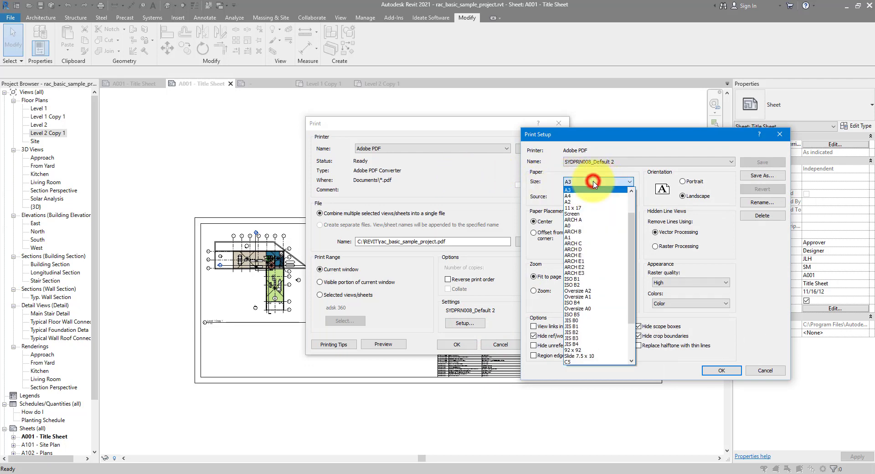
{"action": "left_click", "coordinate": [631, 191]}
{"action": "scroll", "coordinate": [604, 249], "scroll_direction": "down", "scroll_amount": 5}
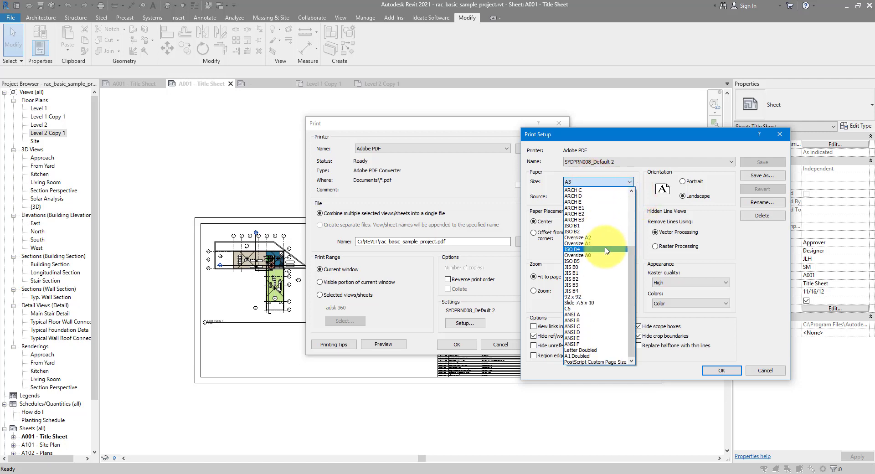
{"action": "left_click", "coordinate": [594, 356]}
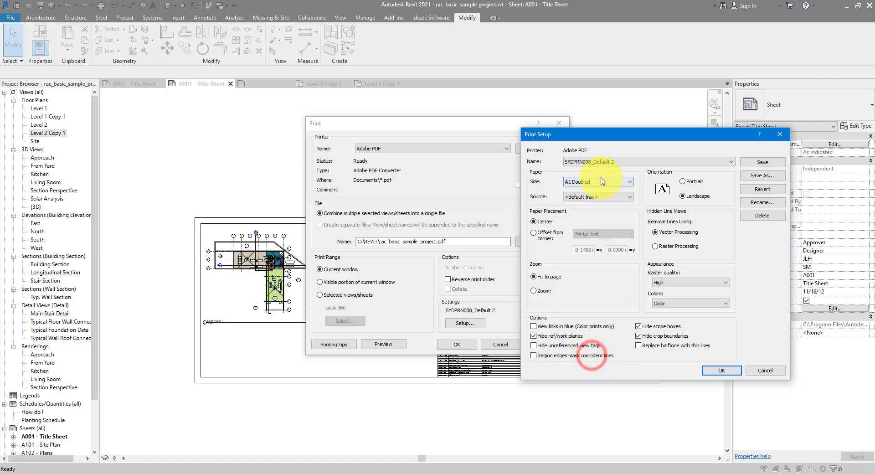
Set the print zoom to 100% size with centered paper placement and preview the sheet again.
{"action": "left_click", "coordinate": [542, 292]}
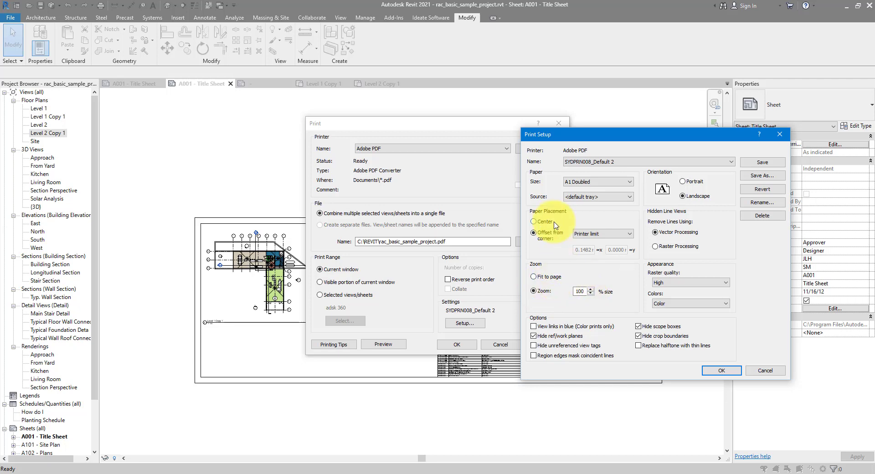
{"action": "left_click", "coordinate": [536, 222]}
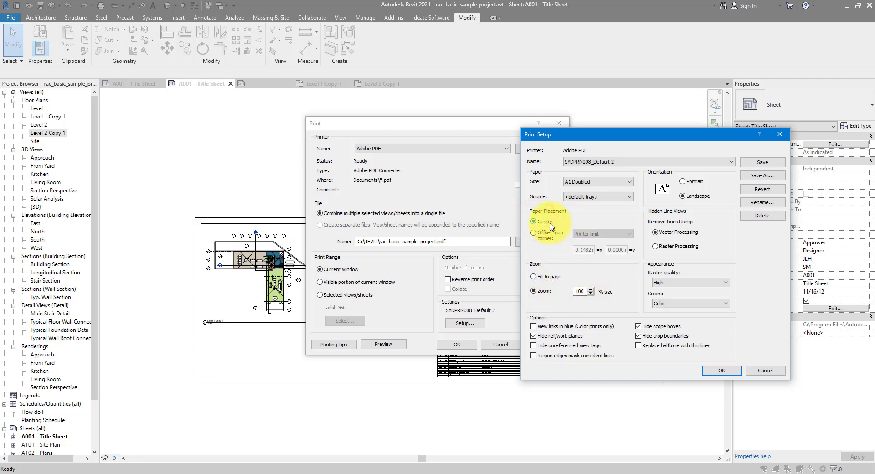
{"action": "left_click", "coordinate": [722, 370]}
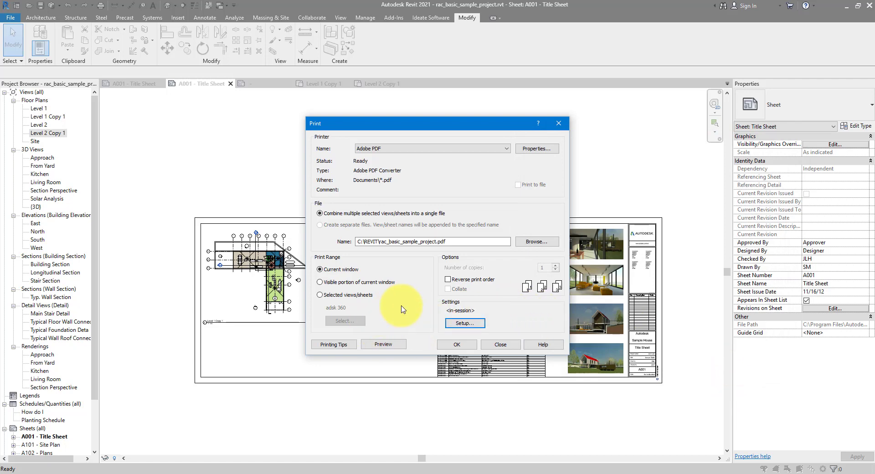
{"action": "left_click", "coordinate": [382, 345]}
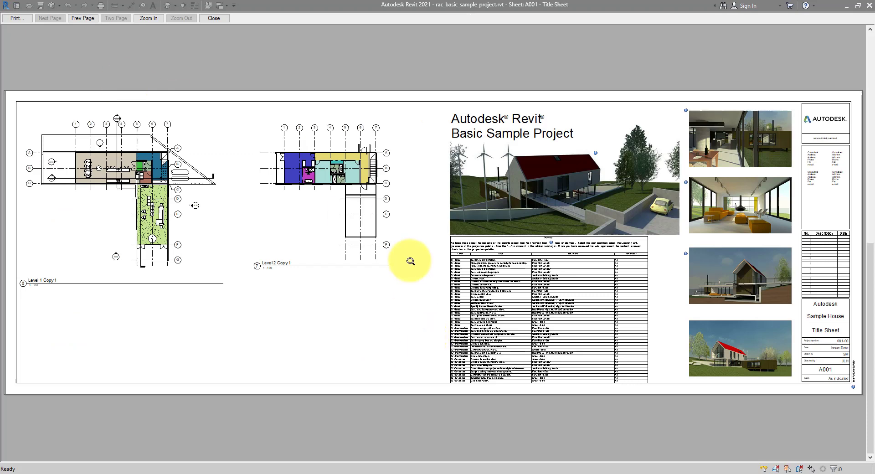
{"action": "left_click", "coordinate": [19, 19]}
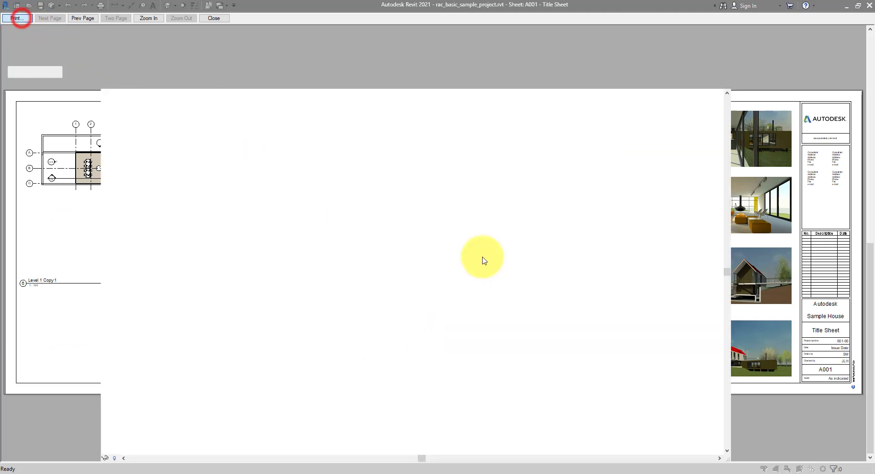
Print the title sheet to a PDF file named house2 and view the whole page in Adobe Acrobat Reader.
{"action": "left_click", "coordinate": [456, 345]}
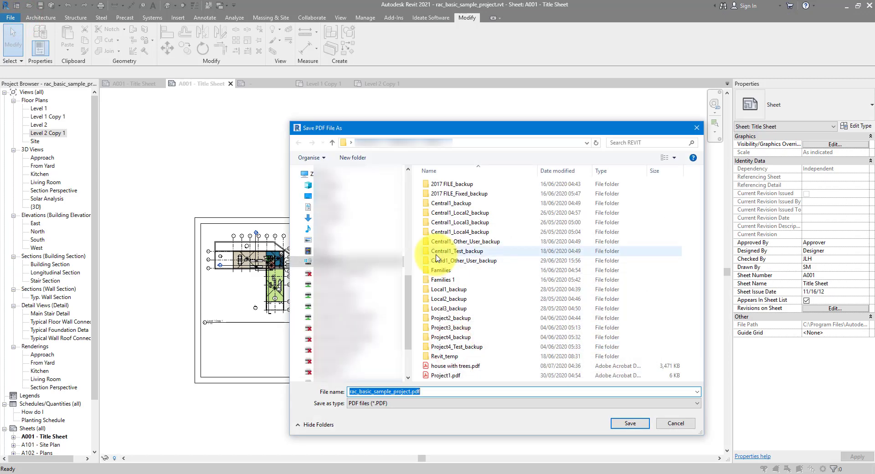
{"action": "type", "text": "hous"}
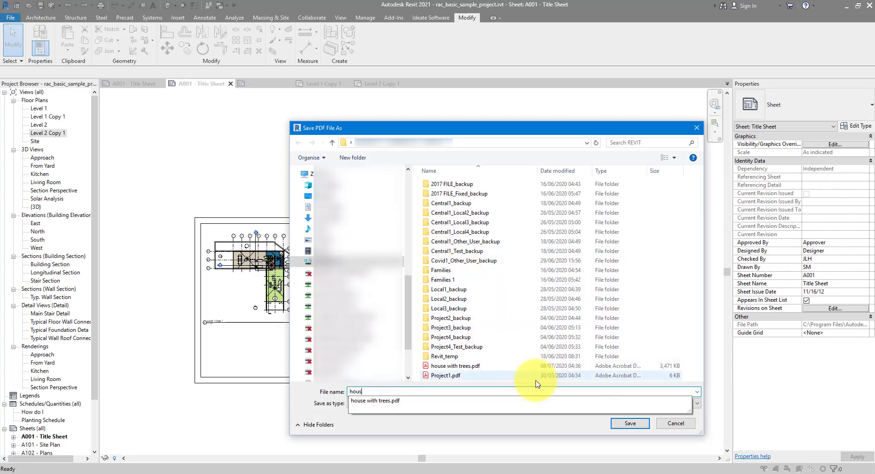
{"action": "type", "text": "e2"}
{"action": "key", "text": "Return"}
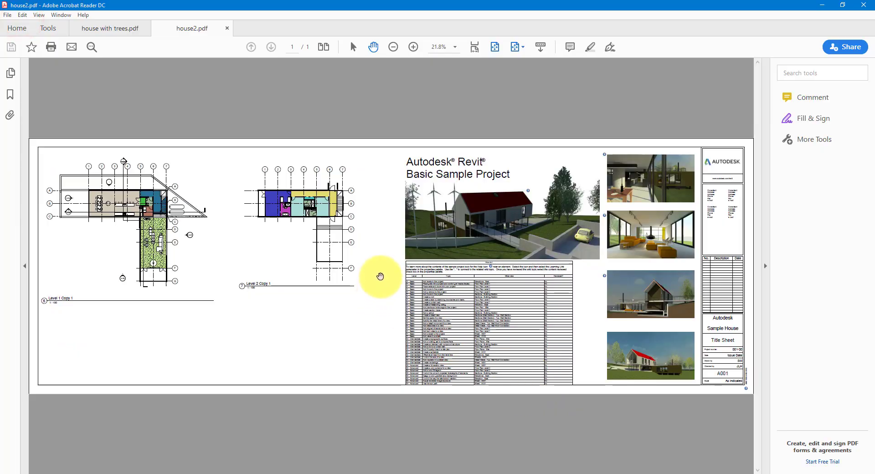
{"action": "scroll", "coordinate": [380, 274], "scroll_direction": "down", "scroll_amount": 1, "text": "ctrl"}
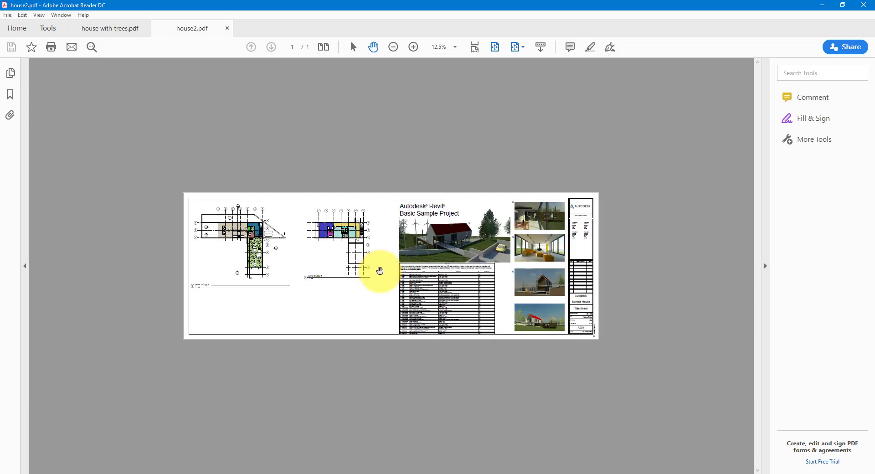
{"action": "left_click", "coordinate": [823, 5]}
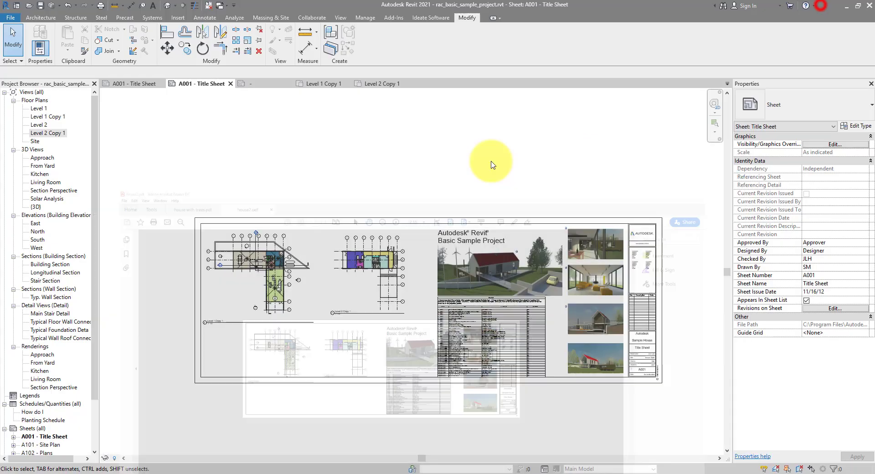
Reopen the print settings in Revit, choose the Bluebeam PDF printer and inspect the paper size in its advanced options.
{"action": "left_click", "coordinate": [343, 181]}
{"action": "key", "text": "ctrl+p"}
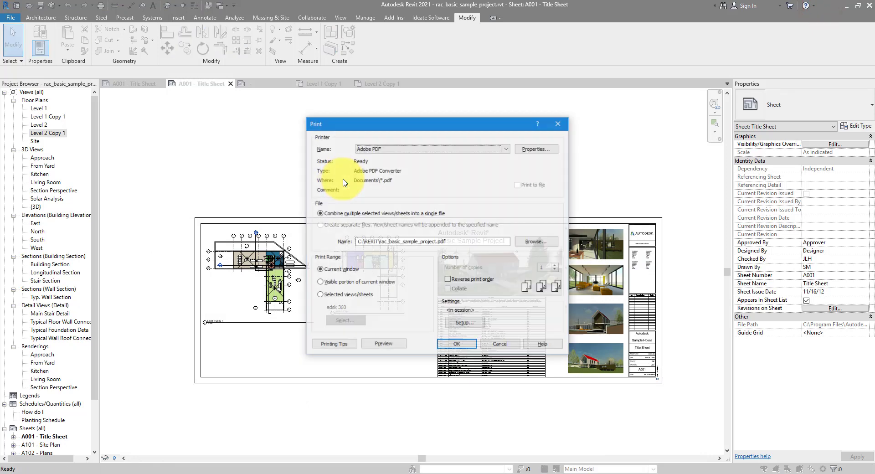
{"action": "left_click", "coordinate": [413, 149]}
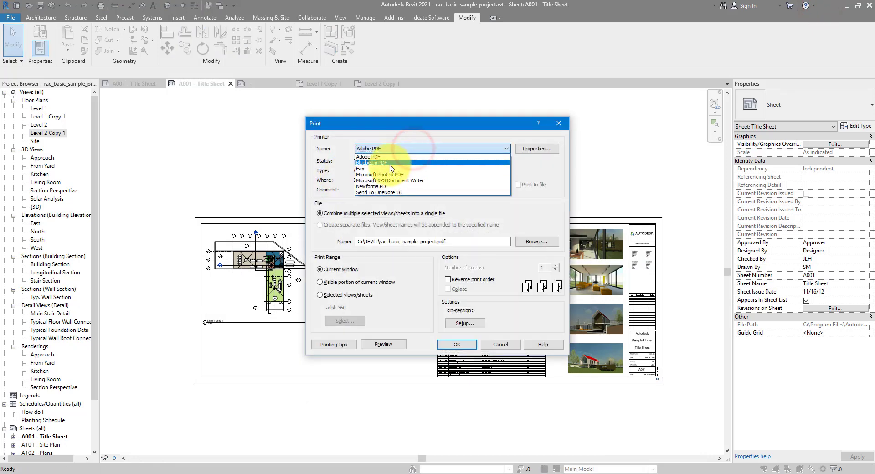
{"action": "left_click", "coordinate": [390, 163]}
{"action": "left_click", "coordinate": [537, 151]}
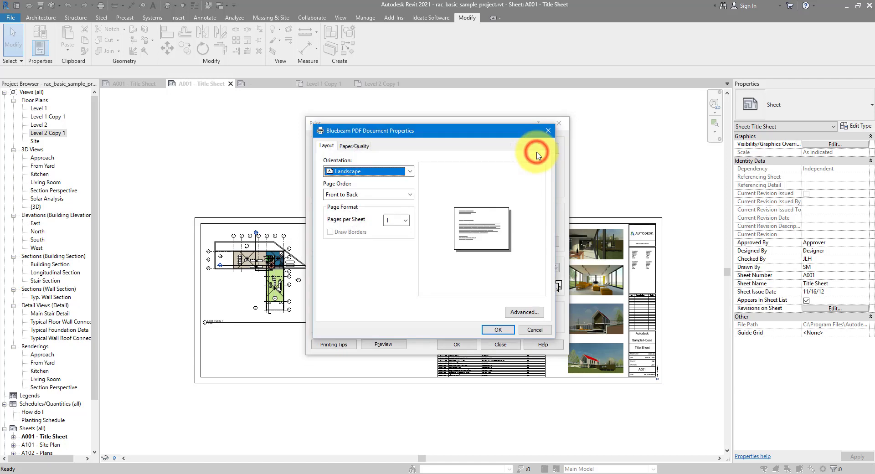
{"action": "left_click", "coordinate": [524, 311]}
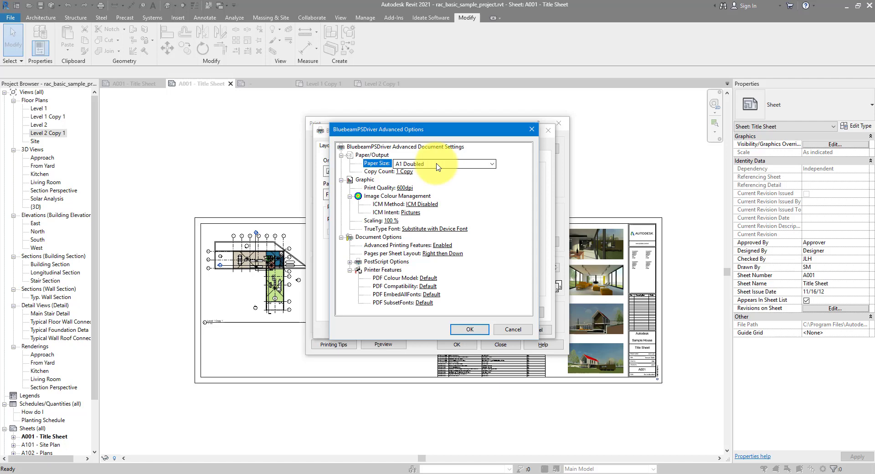
{"action": "left_click", "coordinate": [532, 129]}
{"action": "left_click", "coordinate": [548, 130]}
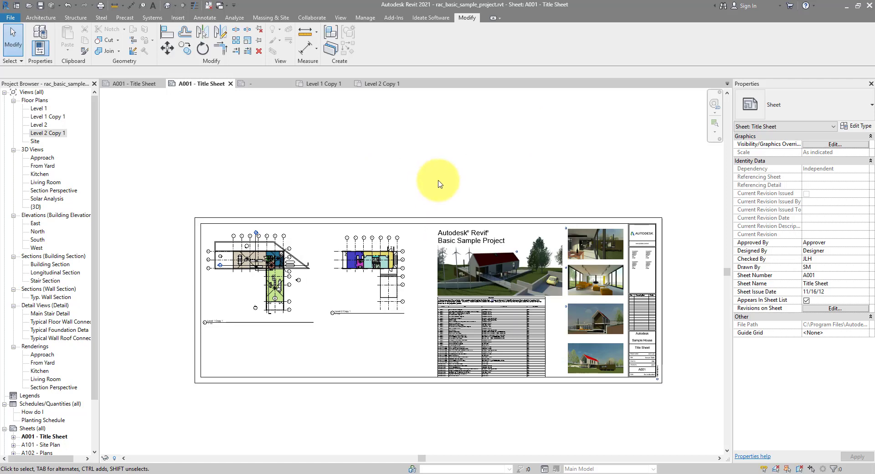